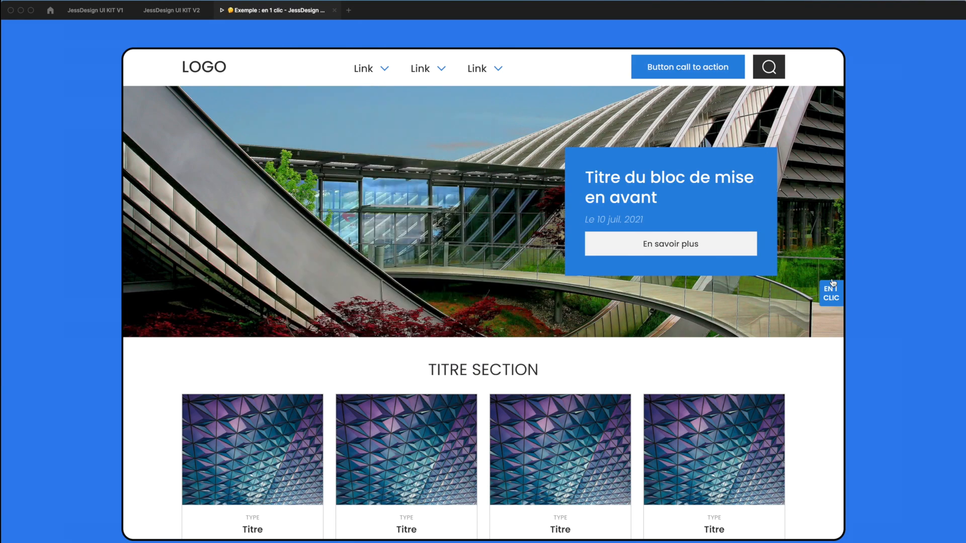
Preview the prototype's EN 1 CLIC side panel by opening, browsing and closing it, and look through the page sections below the banner
click(832, 282)
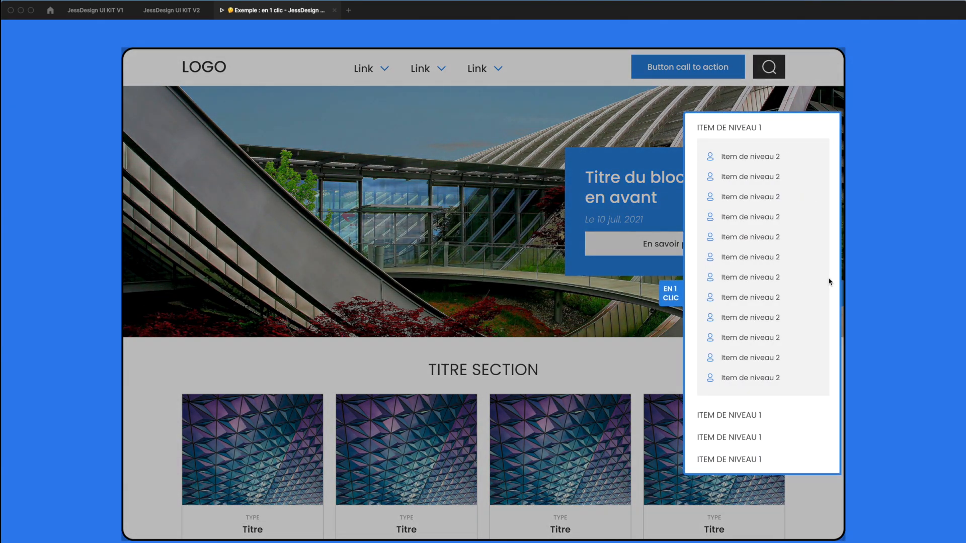
scroll(781, 263, down, 5)
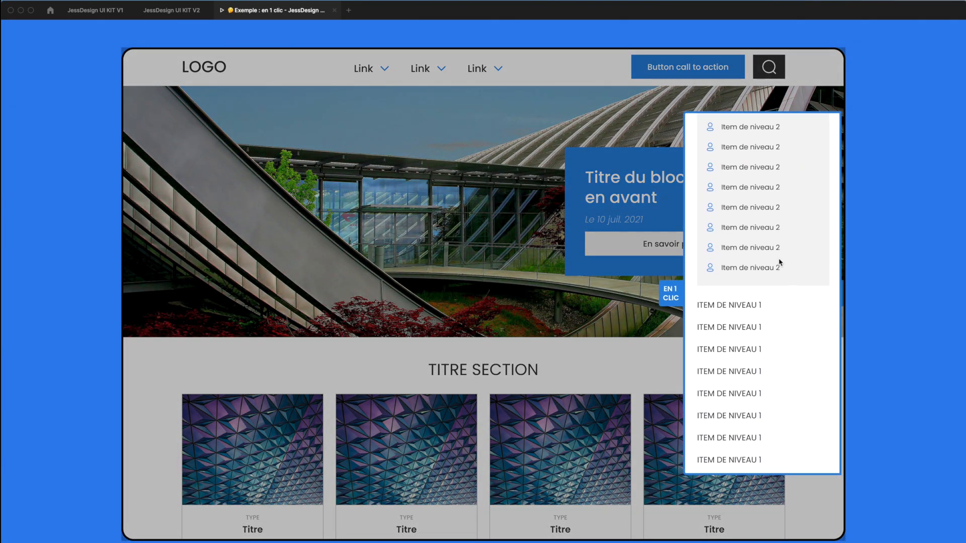
scroll(781, 263, up, 5)
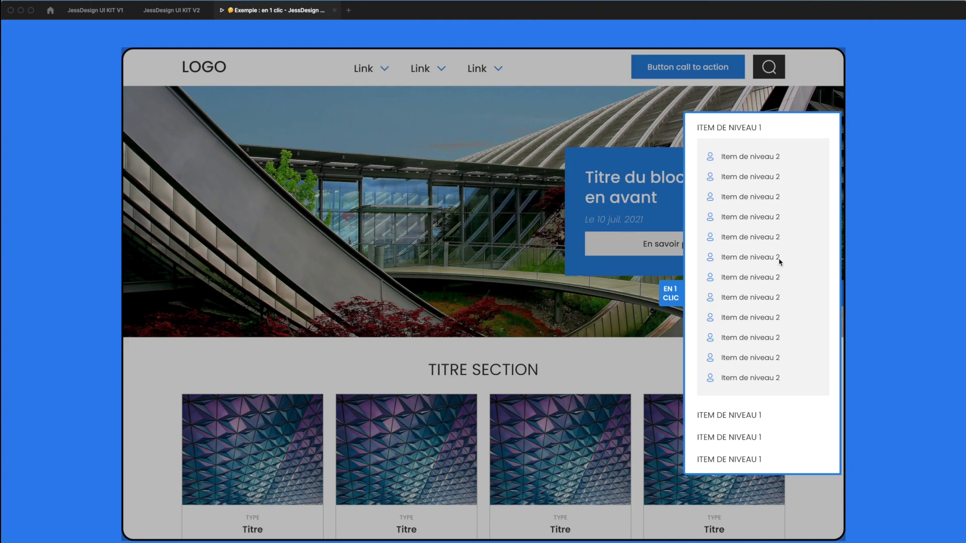
scroll(780, 263, down, 4)
click(671, 293)
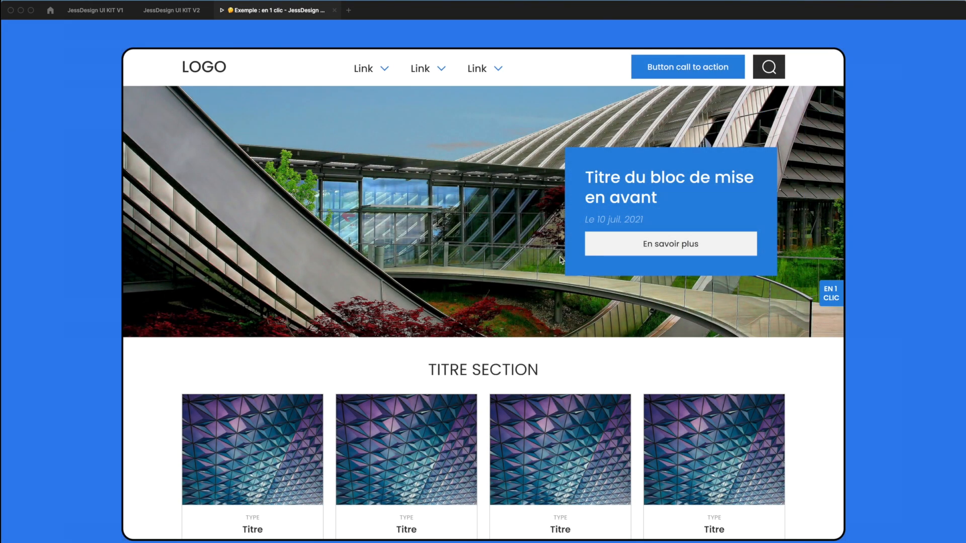
scroll(468, 245, down, 9)
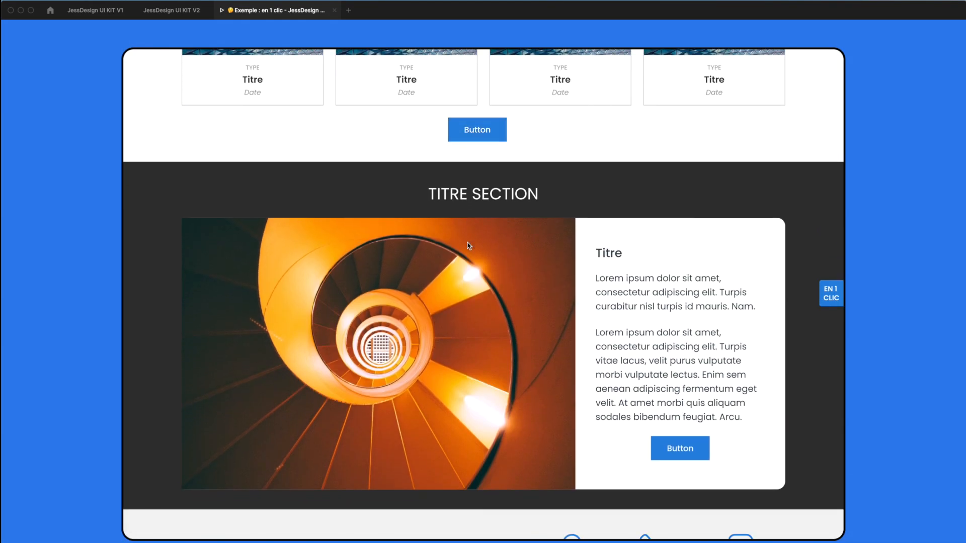
scroll(468, 245, up, 9)
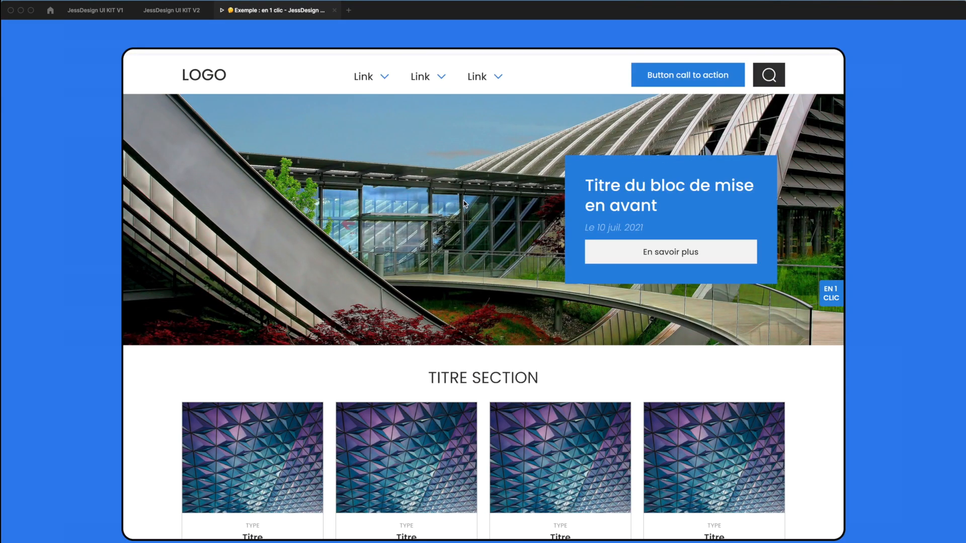
Open the Components page of the JessDesign UI KIT V2 file and show the prototype connections of the Submenu item variants
click(178, 9)
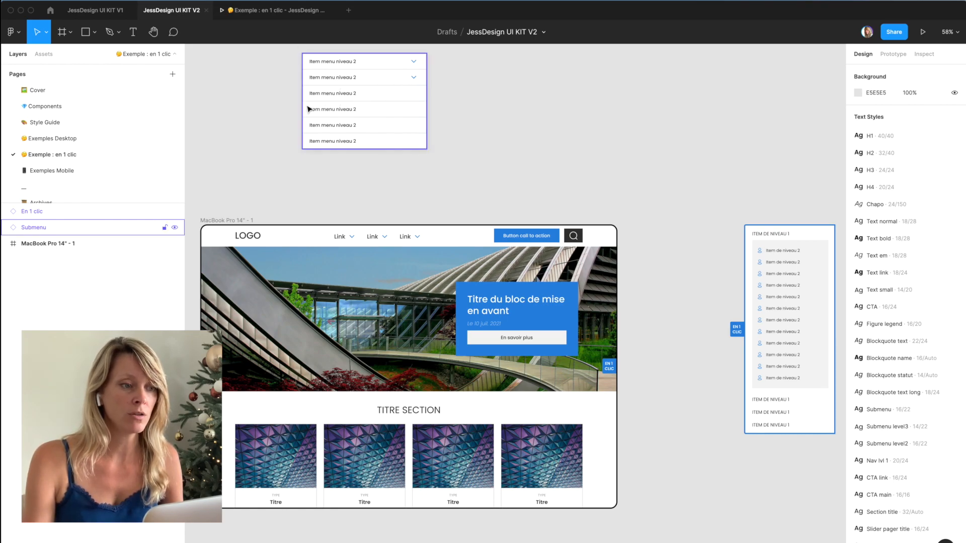
click(45, 106)
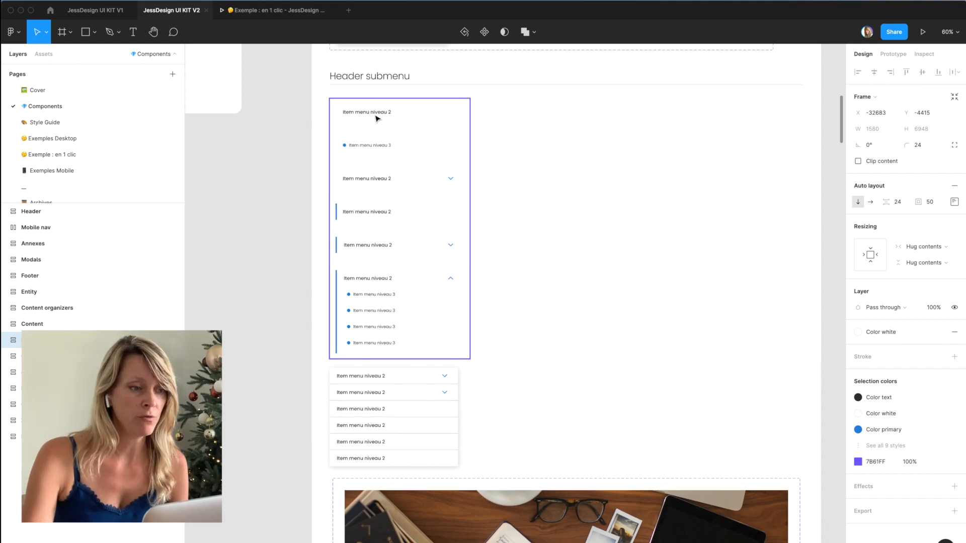
click(416, 118)
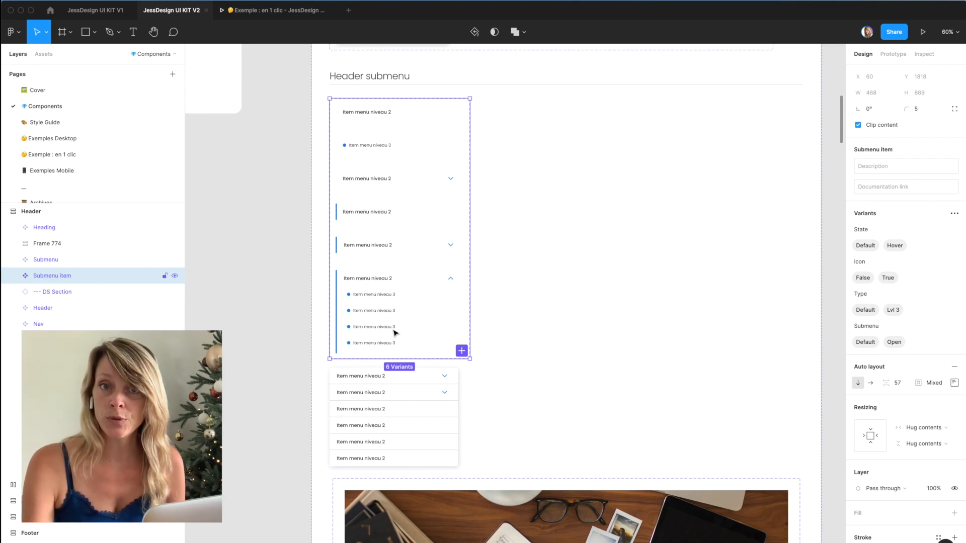
click(890, 56)
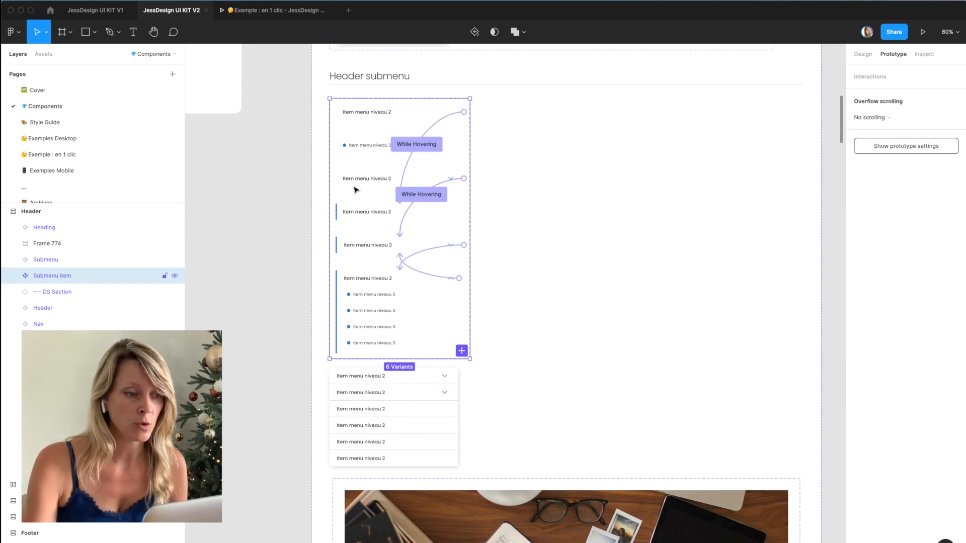
Delete all existing prototype connections between the Submenu item variants, including the one on the open variant's title row
click(406, 220)
key(Delete)
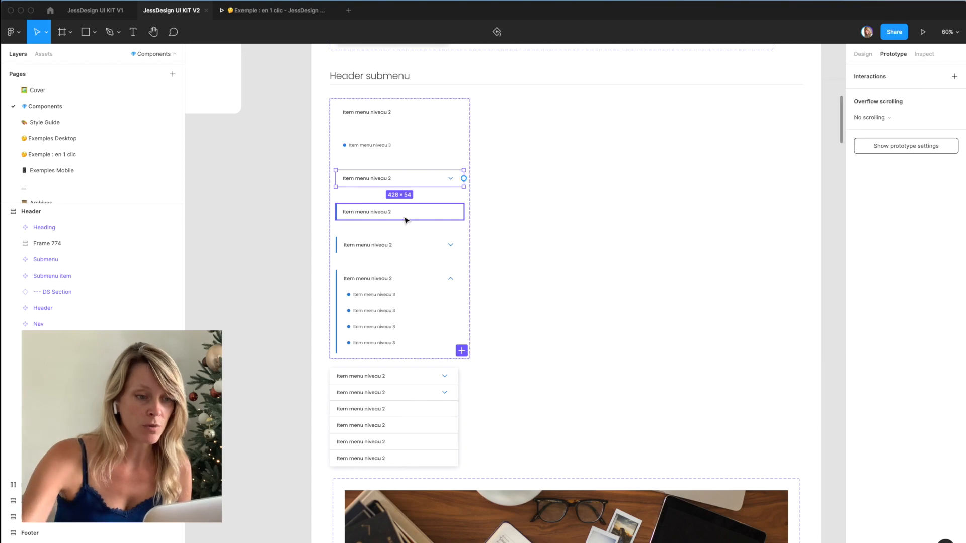
click(416, 251)
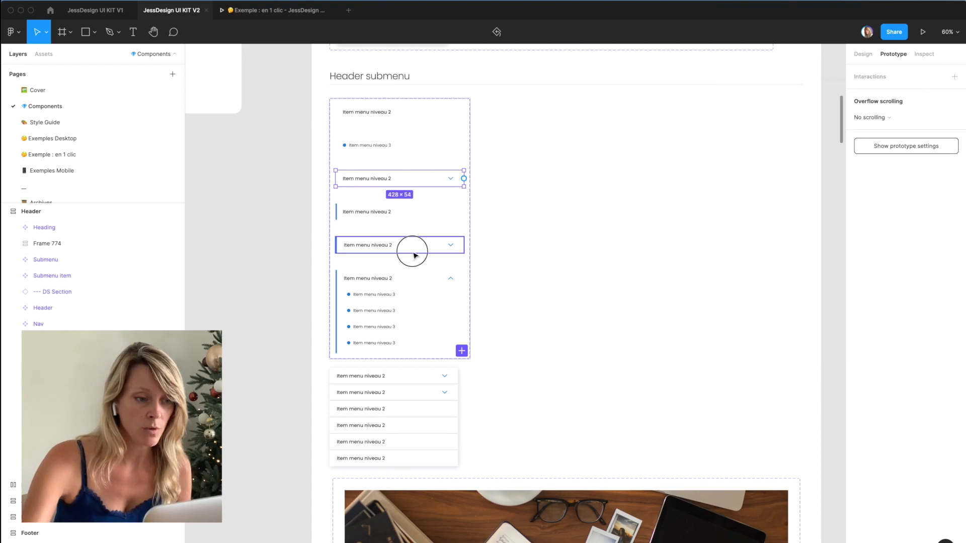
click(412, 262)
key(Delete)
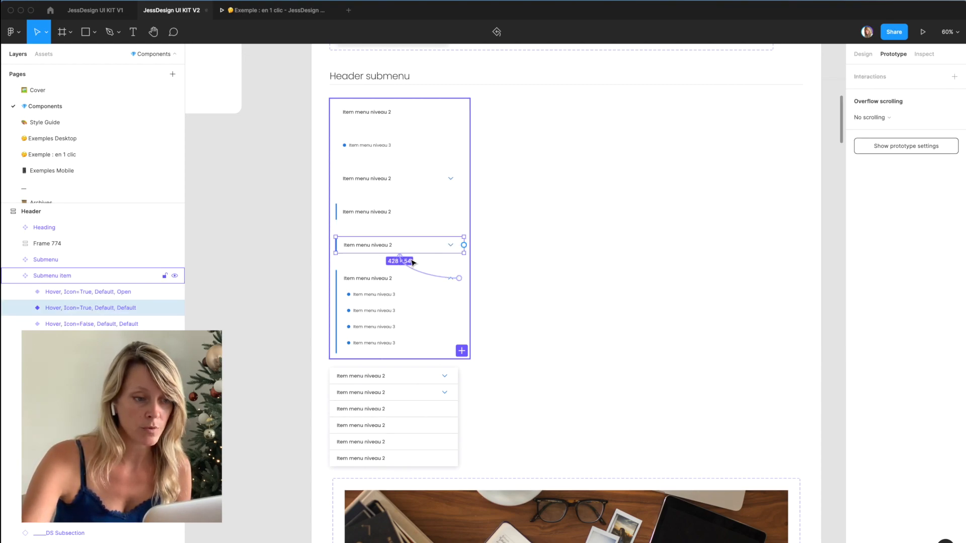
click(405, 280)
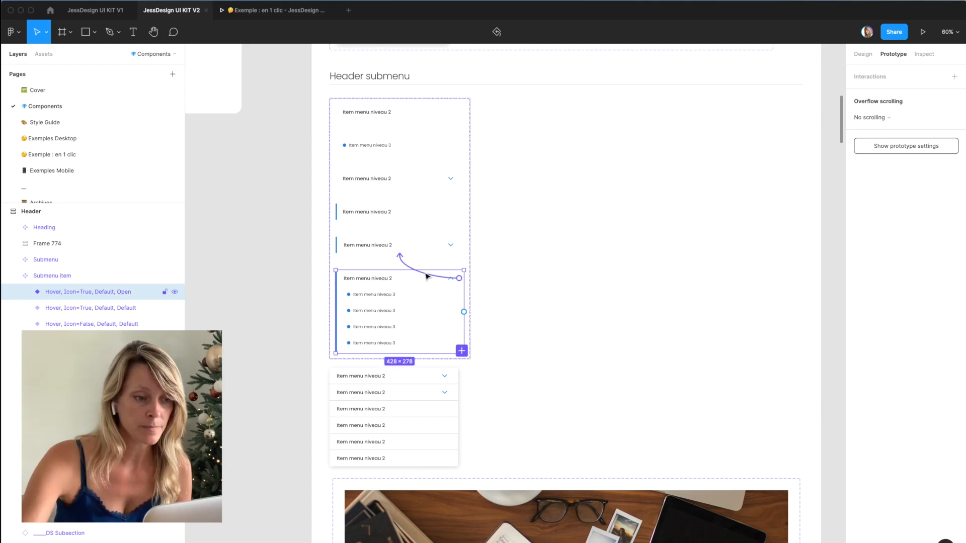
click(425, 274)
key(Delete)
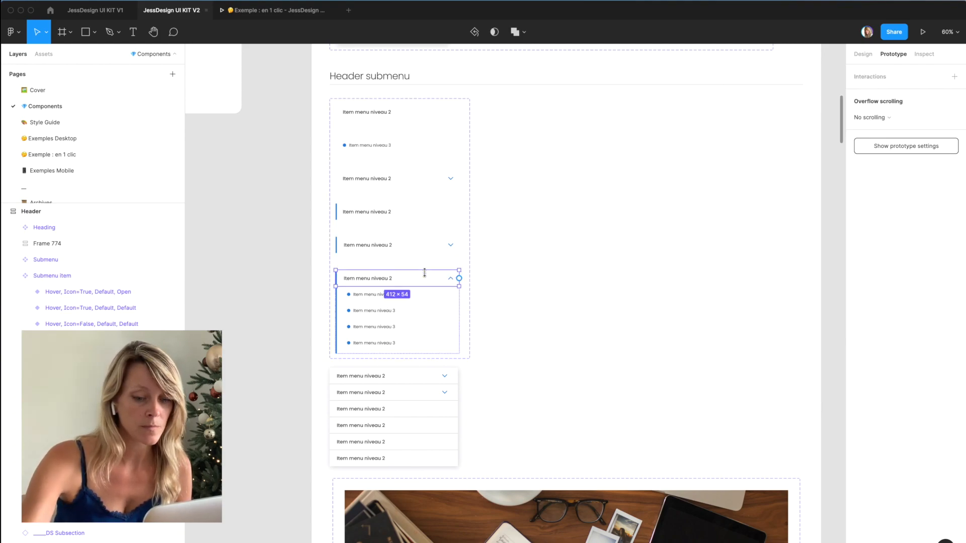
Link the default icon variant of Submenu item to its hover icon variant with a While hovering, Change to interaction using Smart animate
click(406, 183)
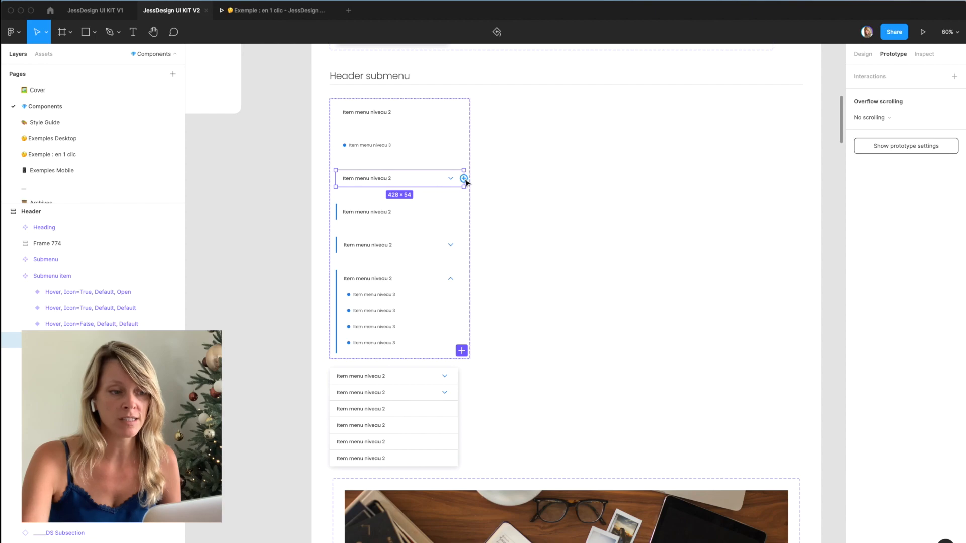
drag(464, 179, 378, 255)
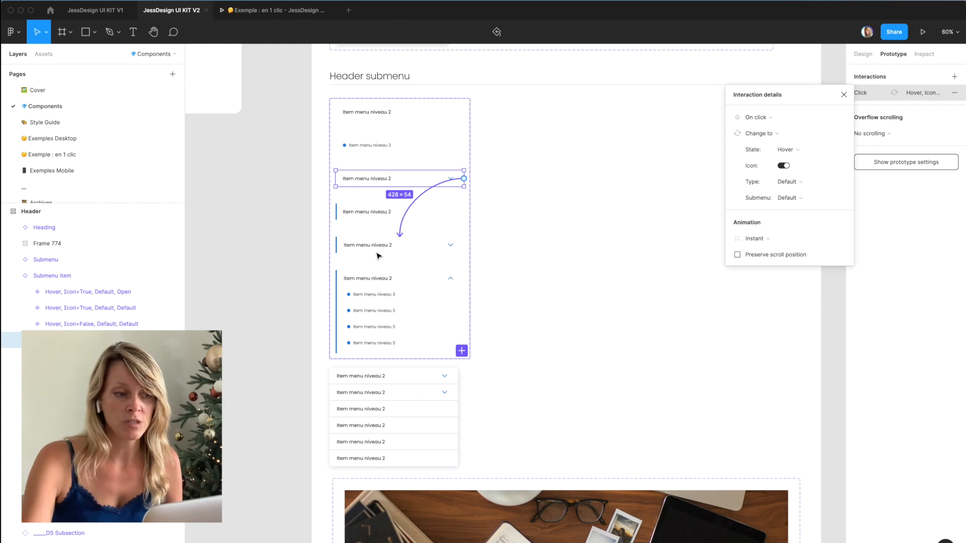
click(761, 120)
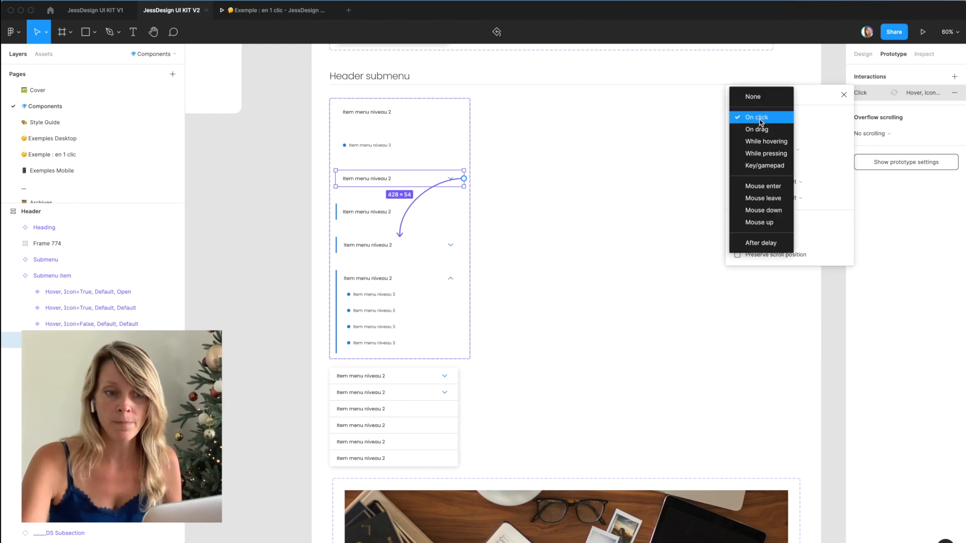
click(763, 143)
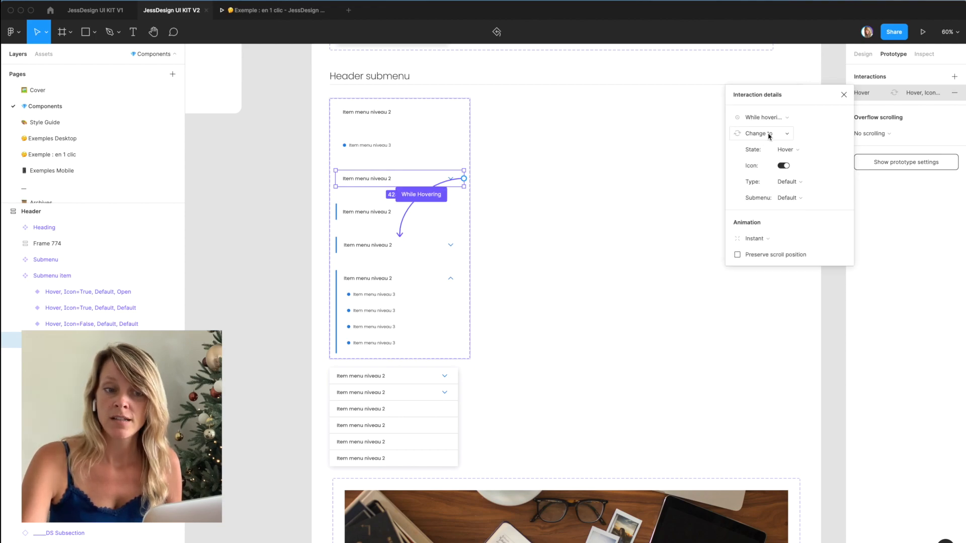
click(784, 137)
click(784, 138)
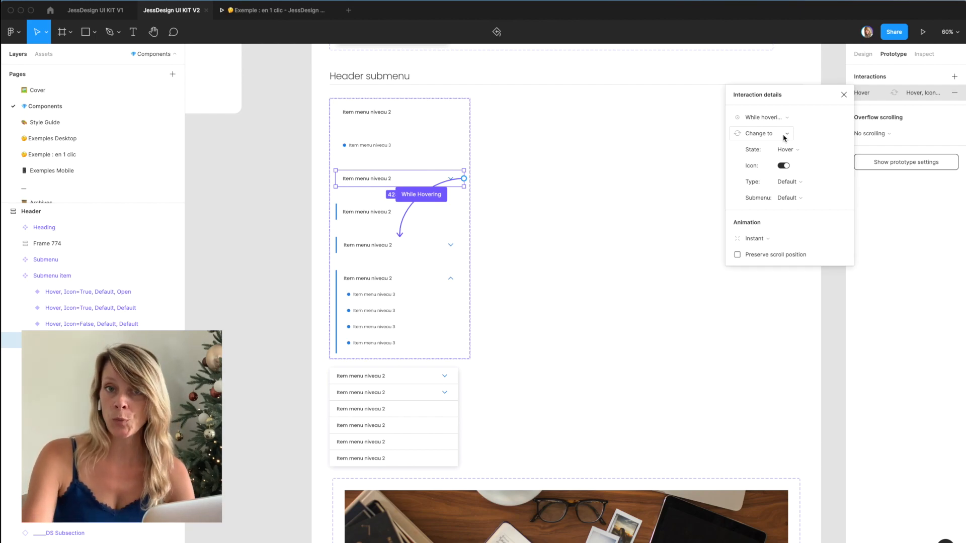
click(759, 240)
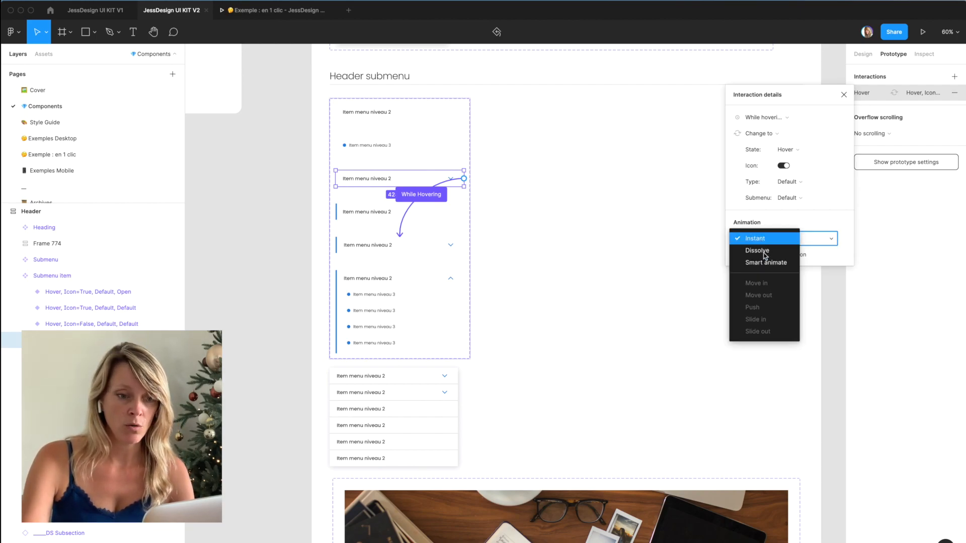
click(766, 263)
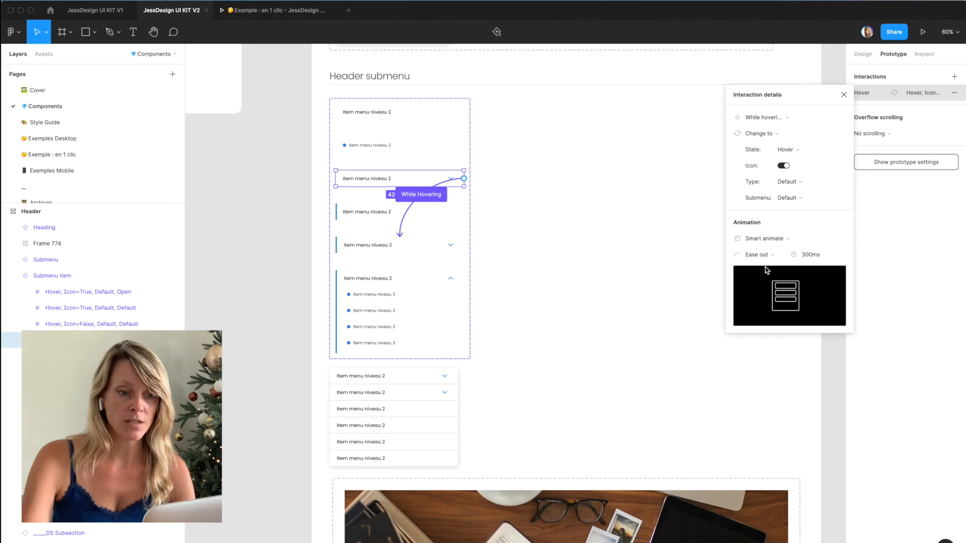
Add On click, Smart animate interactions from the hover icon variant to the open variant, and from the open variant's title row back
click(450, 246)
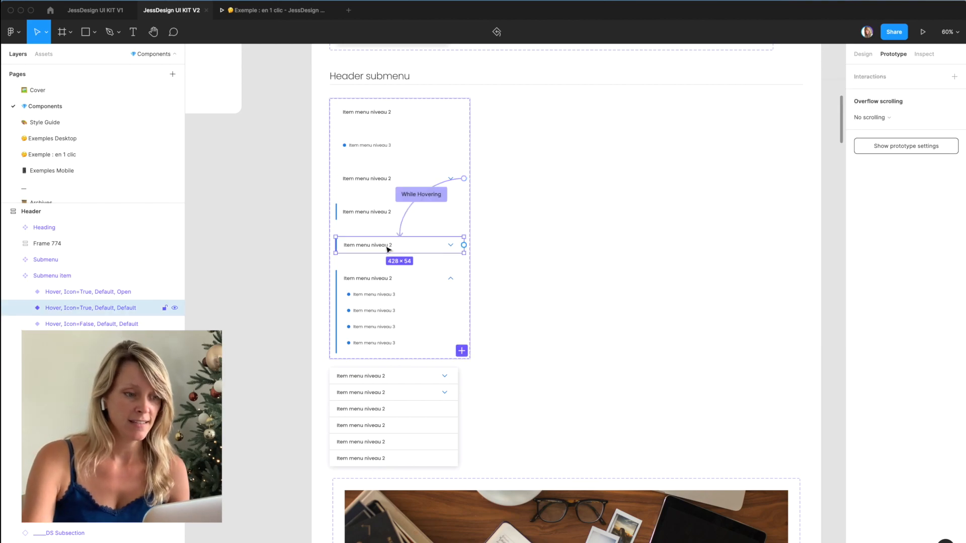
drag(464, 246, 398, 283)
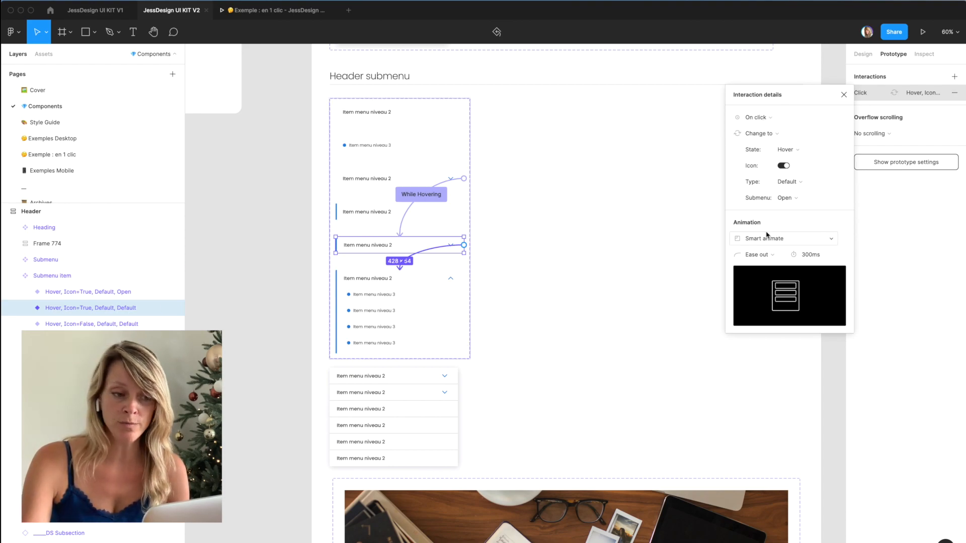
double_click(426, 278)
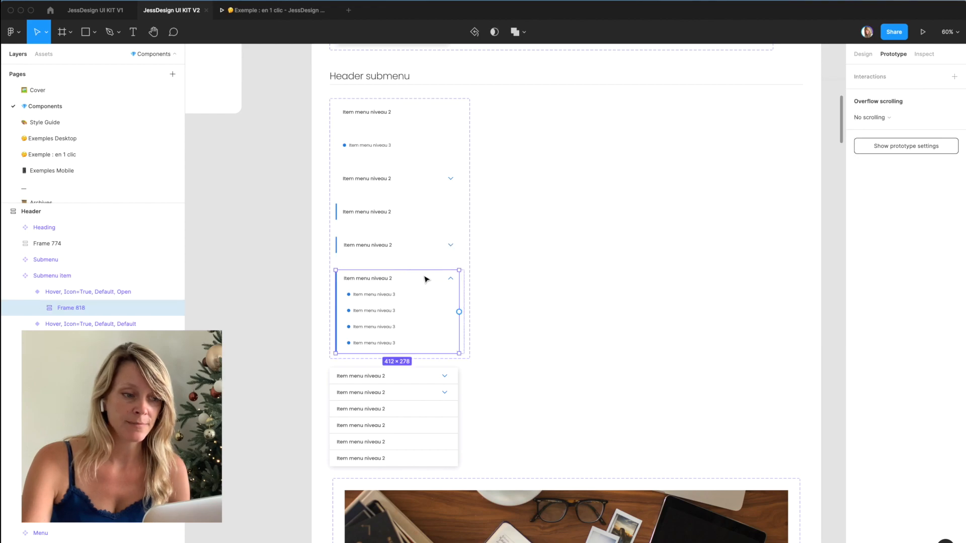
drag(459, 279, 380, 254)
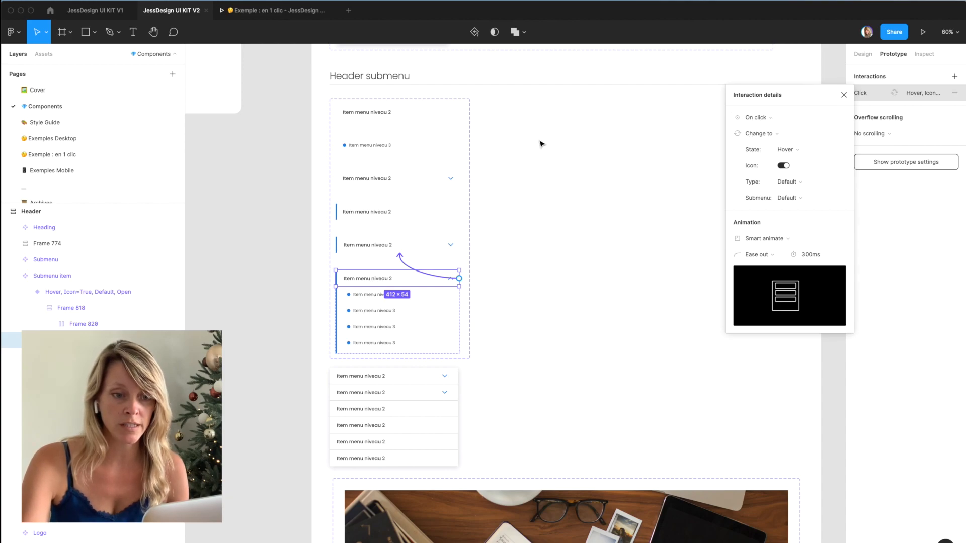
Turn on the Icon property for the third item of the Submenu component
click(401, 393)
scroll(401, 392, down, 3)
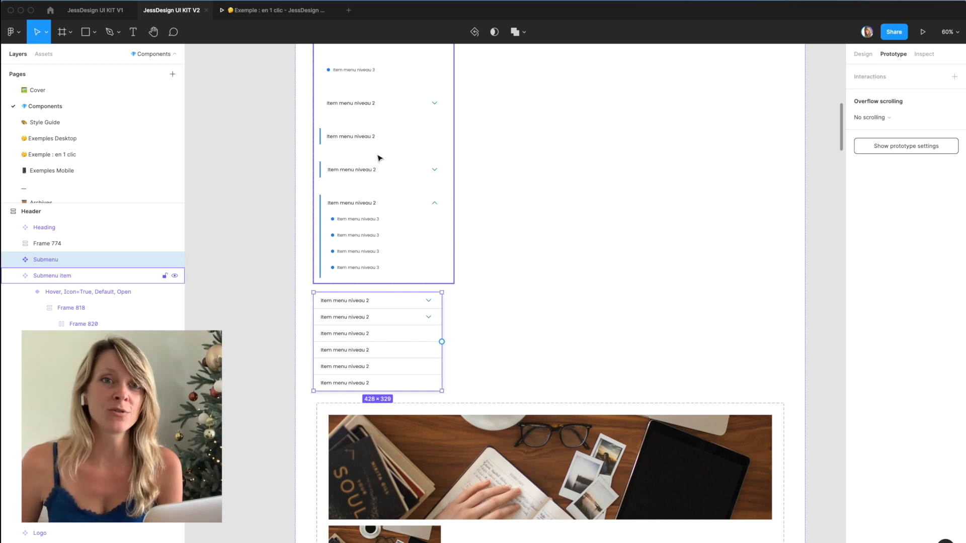
double_click(390, 335)
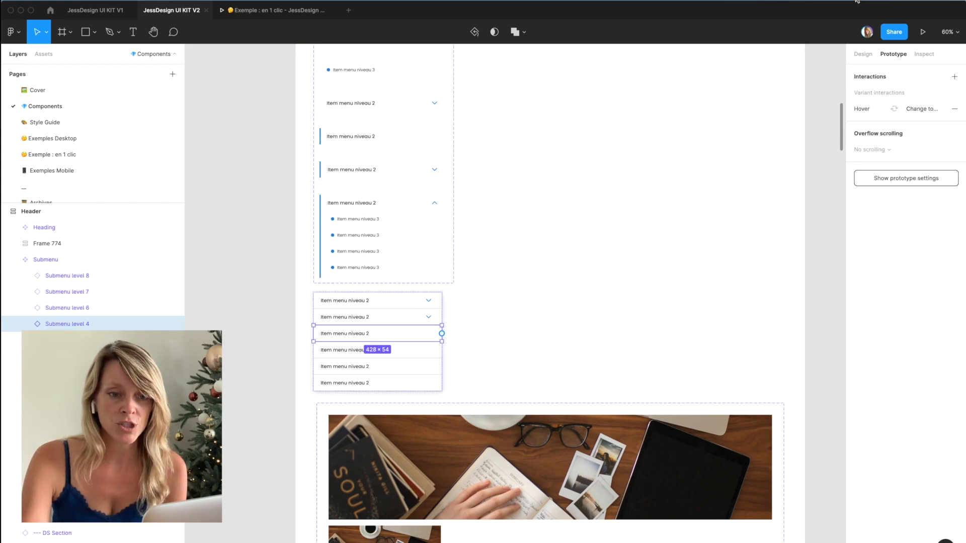
click(869, 54)
click(905, 199)
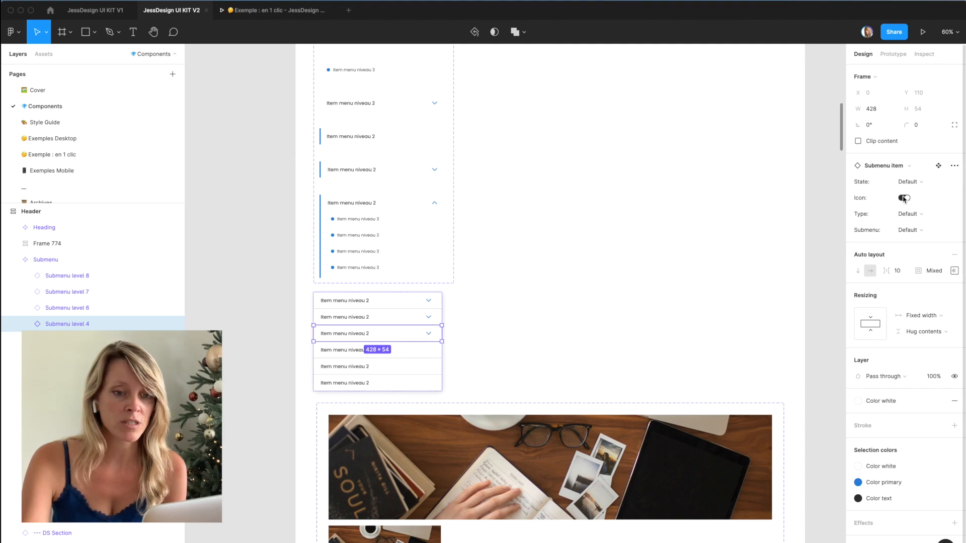
click(905, 198)
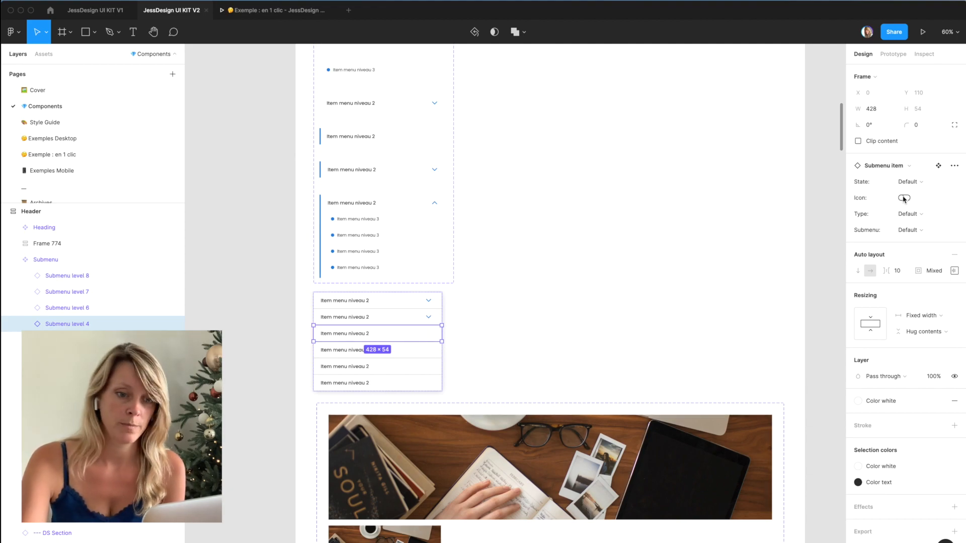
click(905, 198)
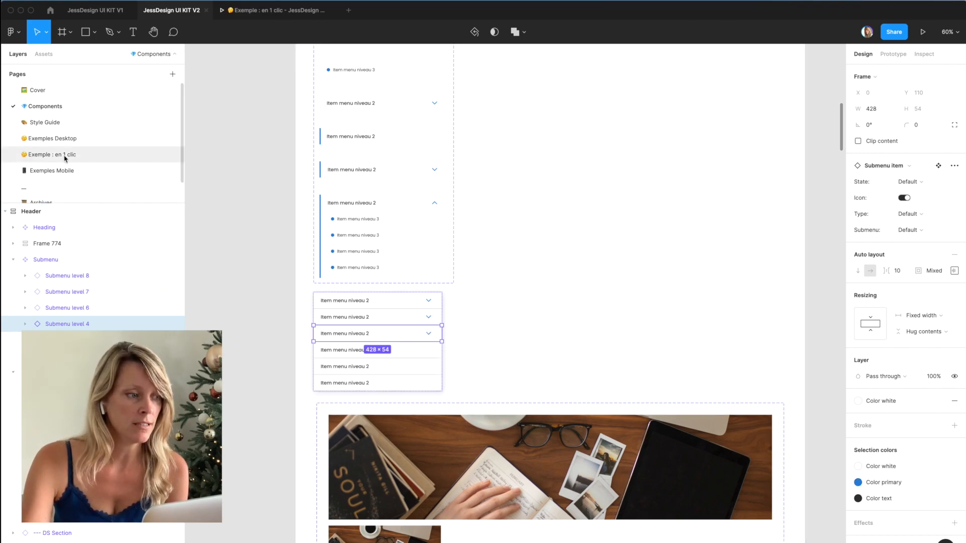
Check the updated submenu on the Exemple : en 1 clic page and in its prototype by opening the first Link menu and expanding the third item
click(39, 156)
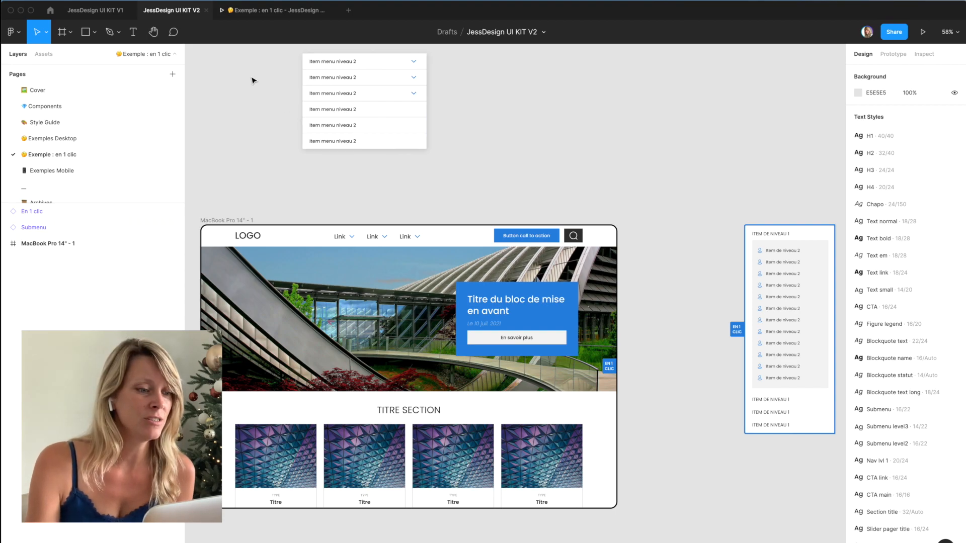
click(247, 13)
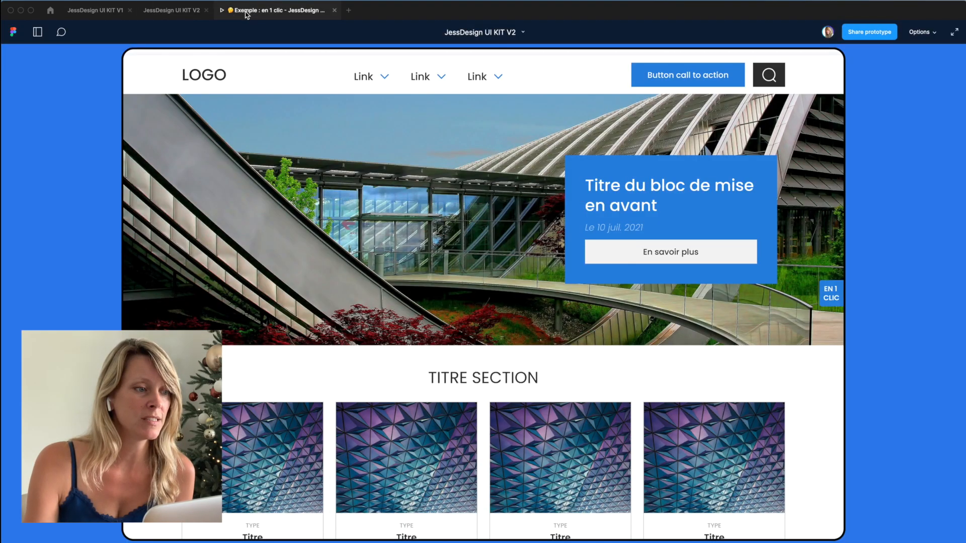
click(381, 76)
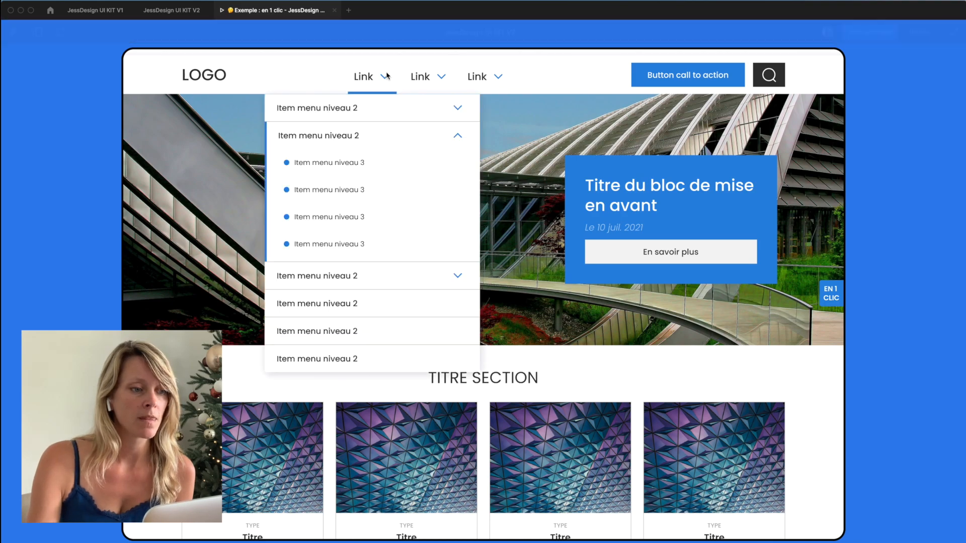
click(456, 276)
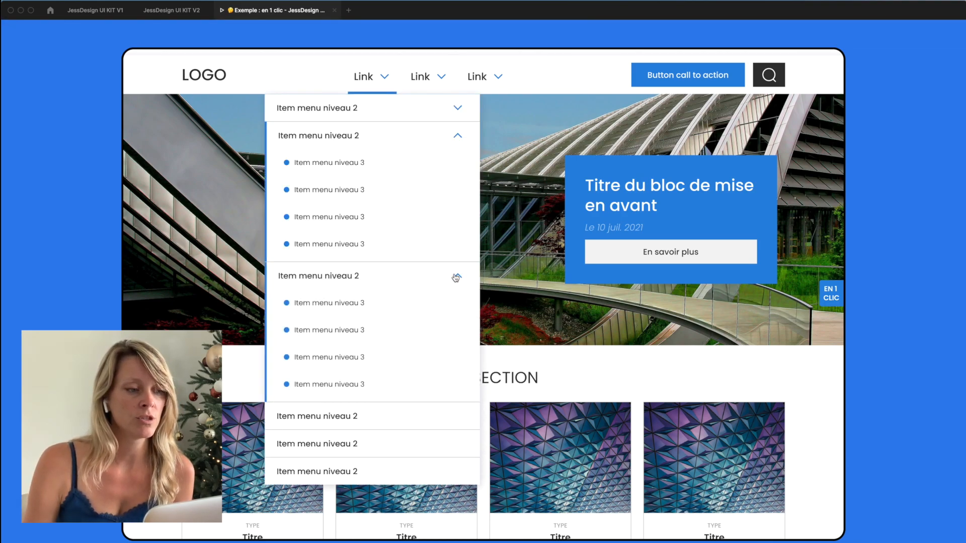
Collapse the expanded third and second items of the open Link submenu in the prototype
click(456, 276)
click(459, 143)
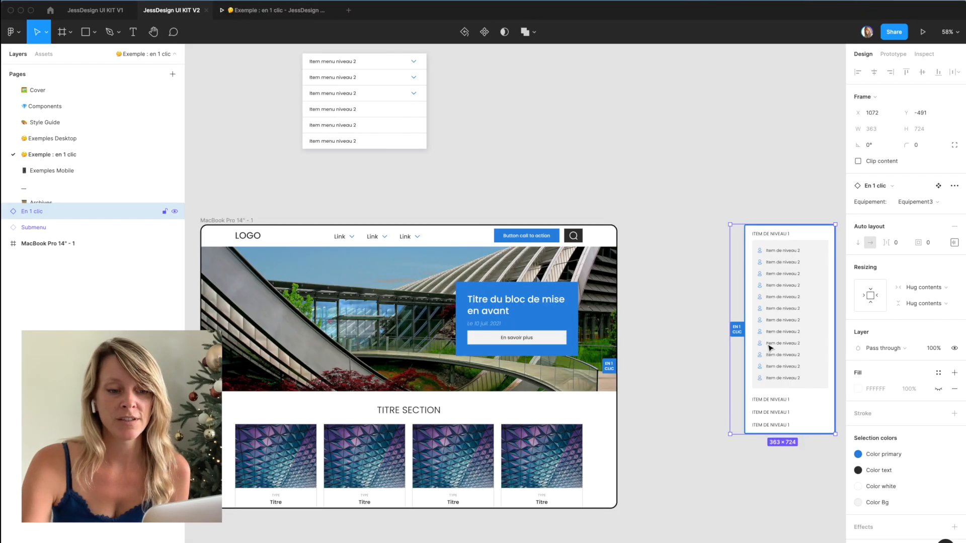
In the main component of the En 1 clic panel, duplicate the ITEM DE NIVEAU 1 row until ten rows stand below the level 2 list
click(938, 186)
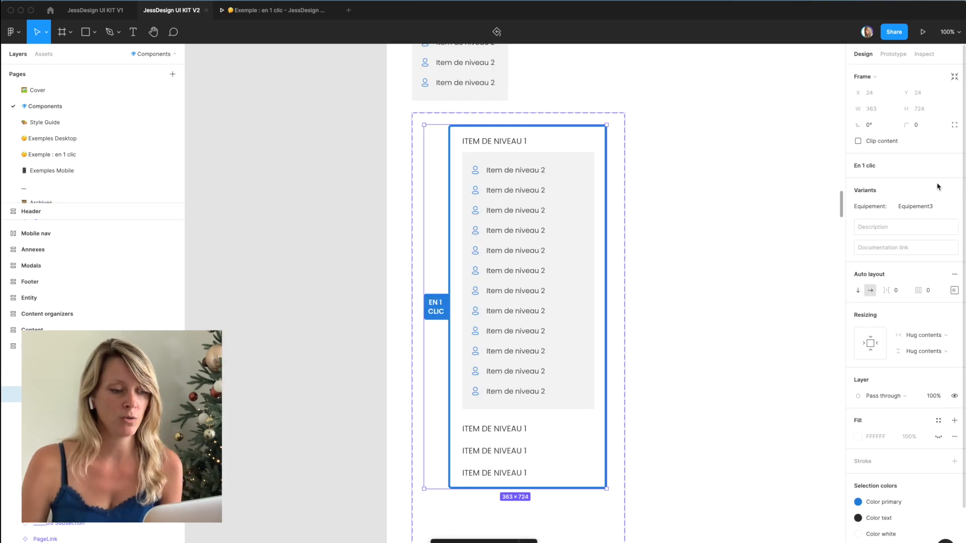
double_click(523, 259)
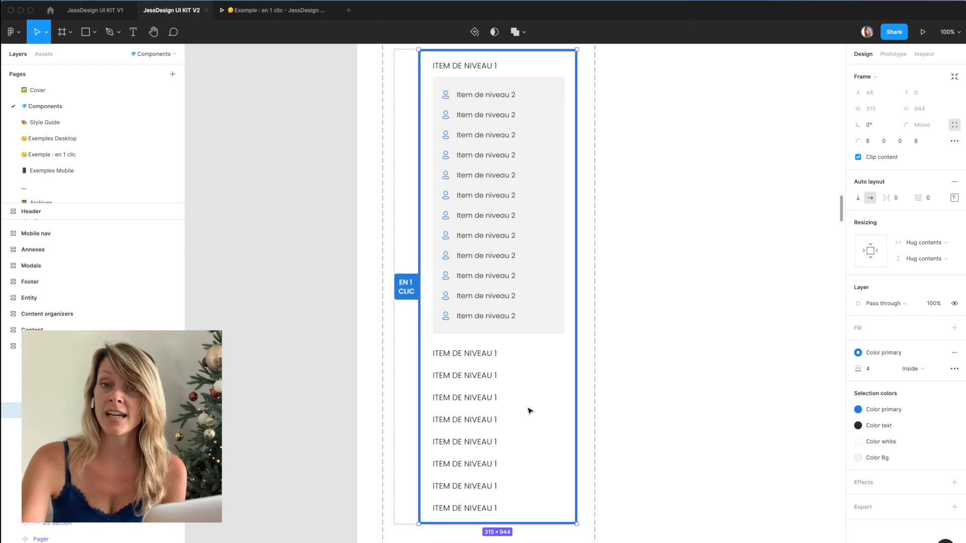
click(467, 400)
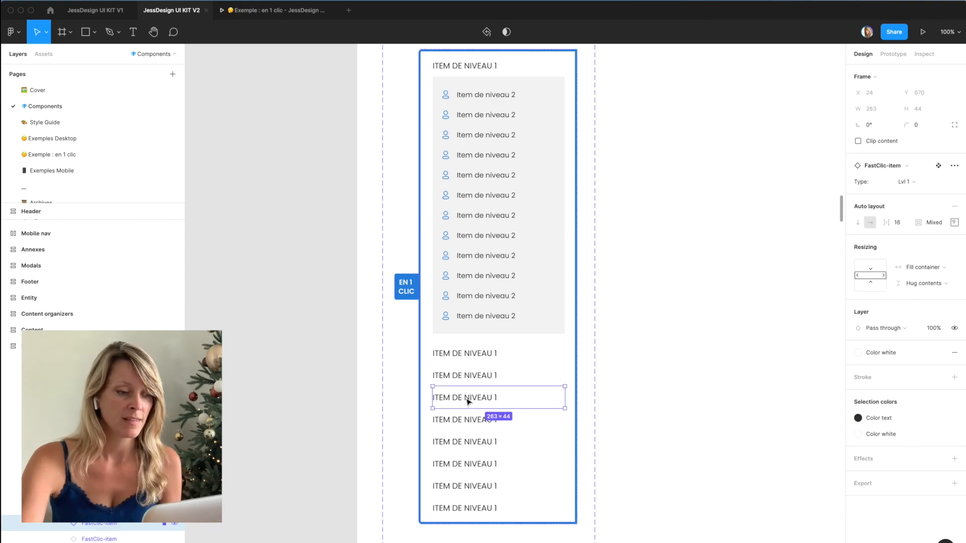
scroll(475, 372, down, 2)
scroll(476, 372, right, 1)
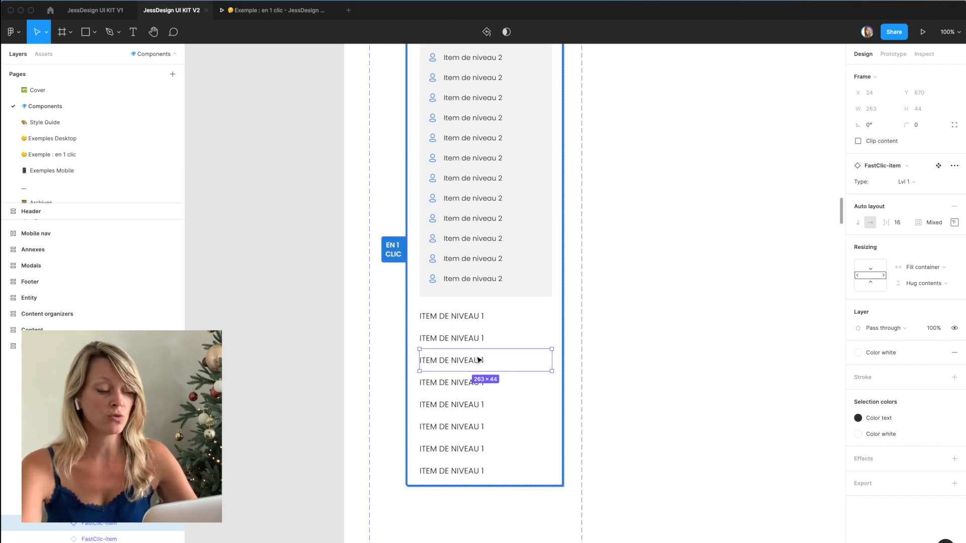
key(super+d)
key(super+d)
key(super+d)
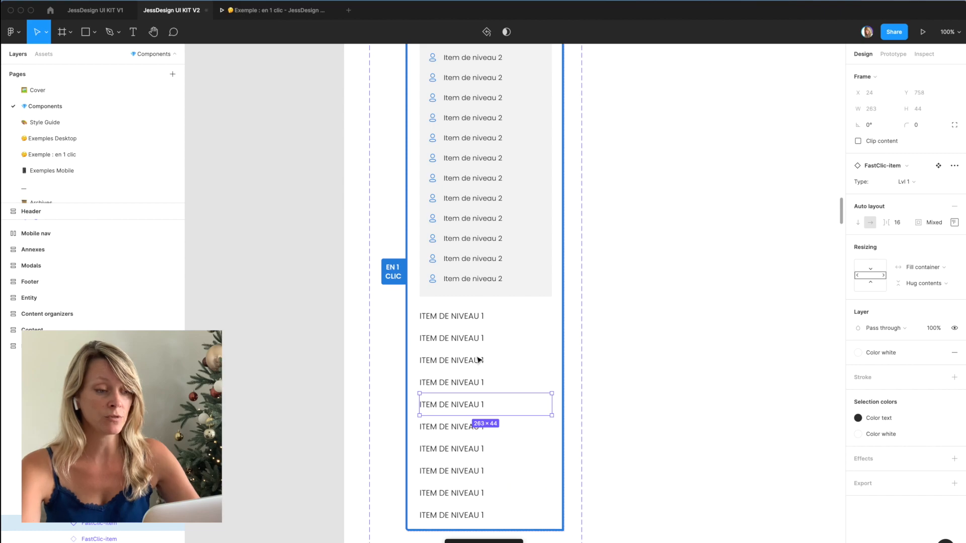
scroll(479, 360, down, 3)
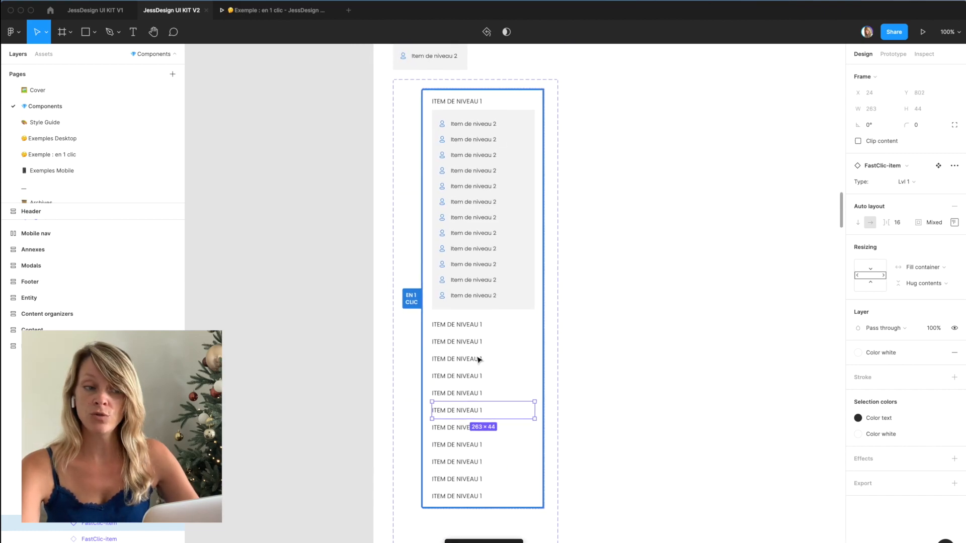
scroll(479, 361, up, 1)
key(Delete)
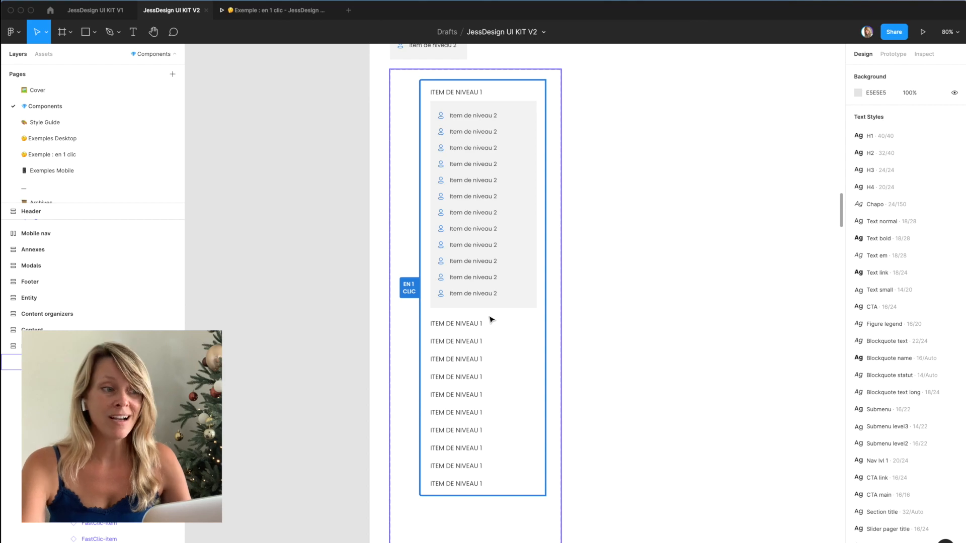
Check the lengthened En 1 clic panel by opening it in the prototype
click(262, 15)
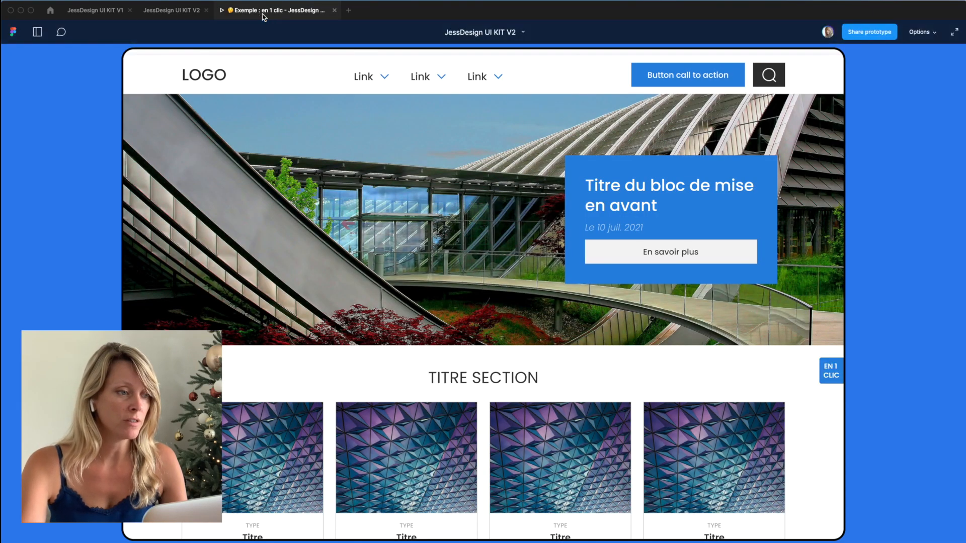
click(825, 367)
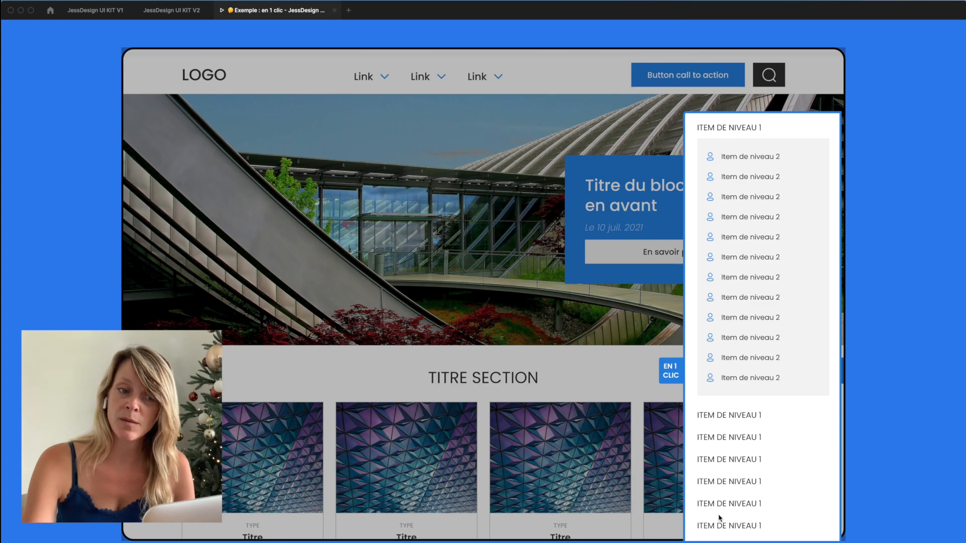
Set the vertical resizing of the panel's outer bordered frame to Fixed height and shorten the frame to about 680 px
click(181, 13)
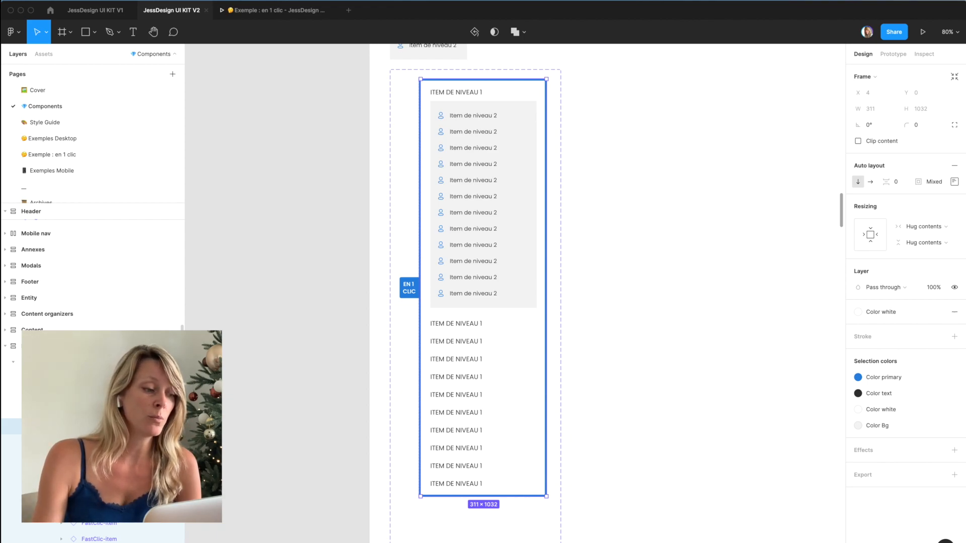
click(76, 411)
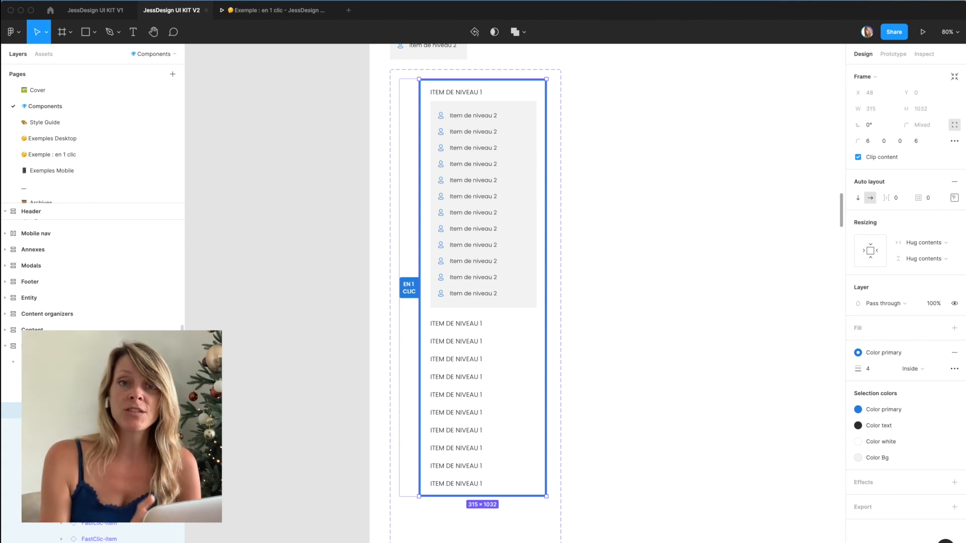
click(931, 263)
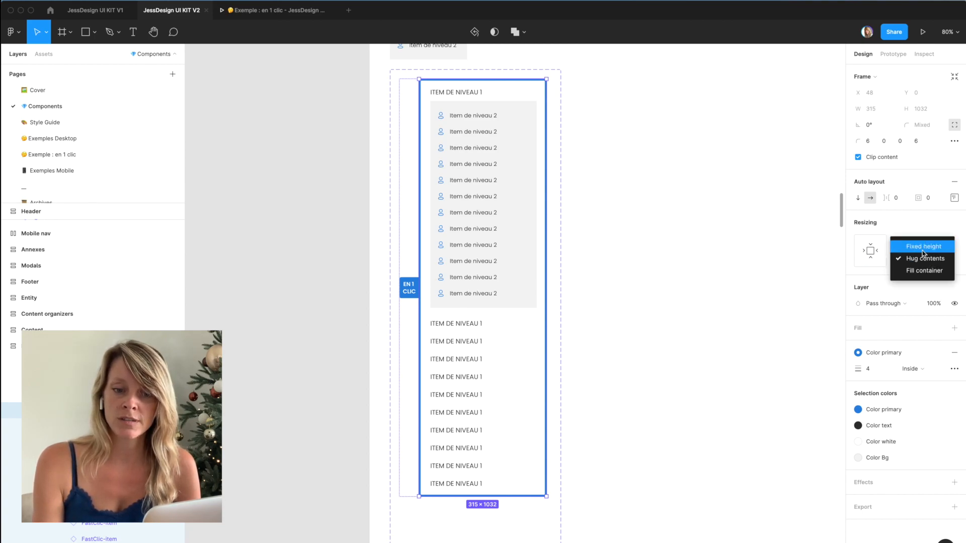
click(921, 249)
drag(498, 496, 486, 355)
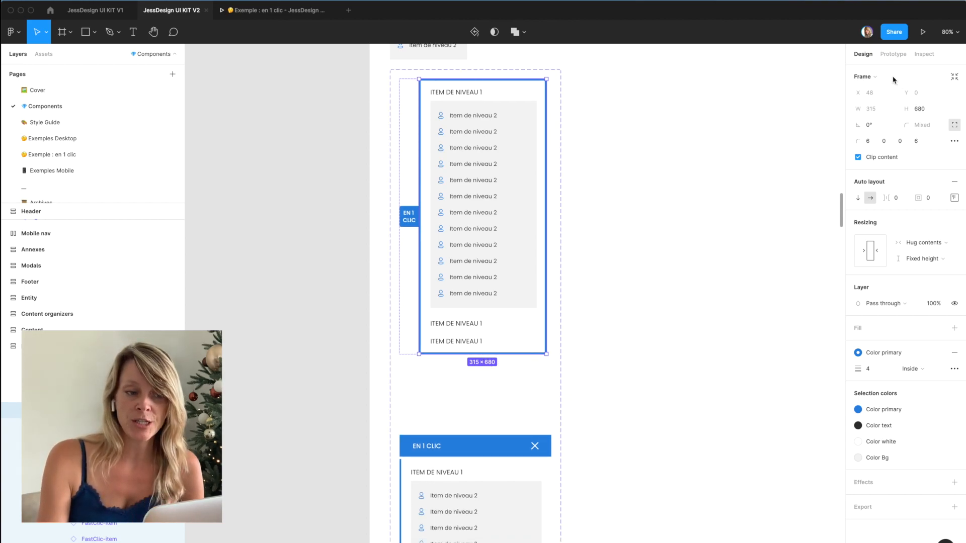
Compare the panel frame with Clip content off and on, keep it on, and set overflow scrolling to Vertical scrolling
click(859, 157)
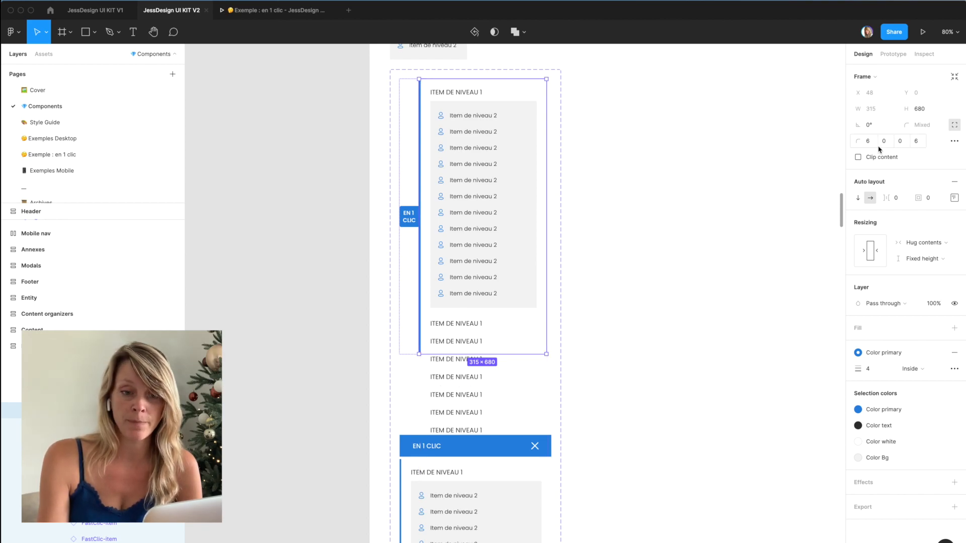
click(858, 158)
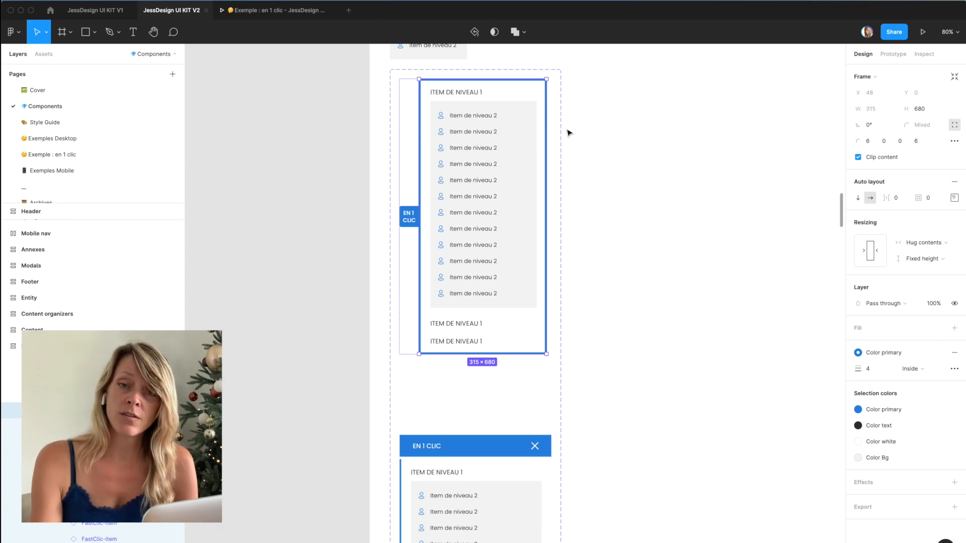
click(894, 55)
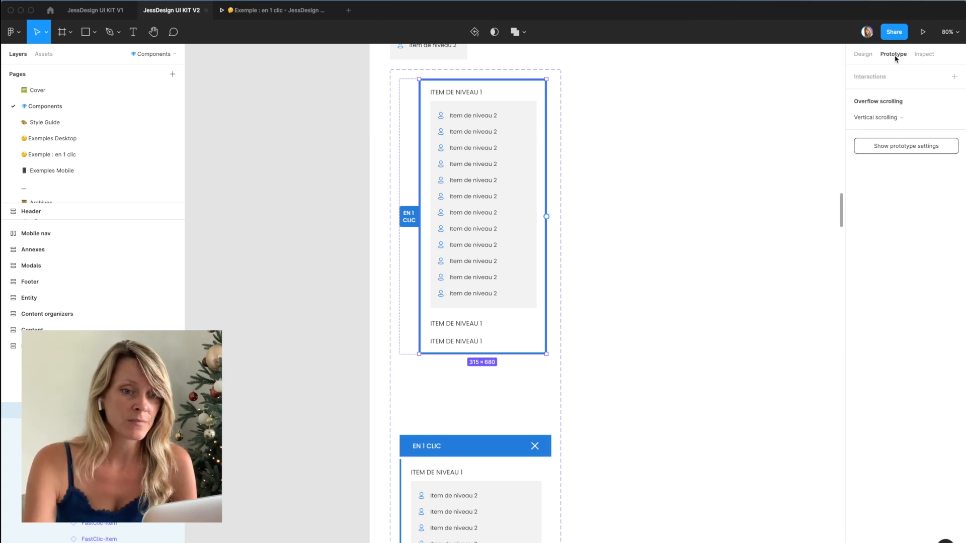
click(874, 119)
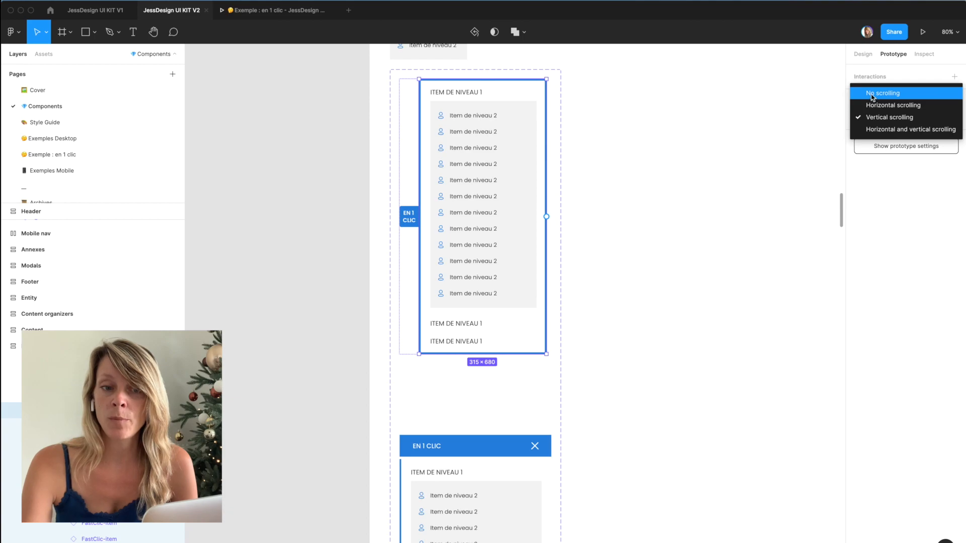
click(887, 118)
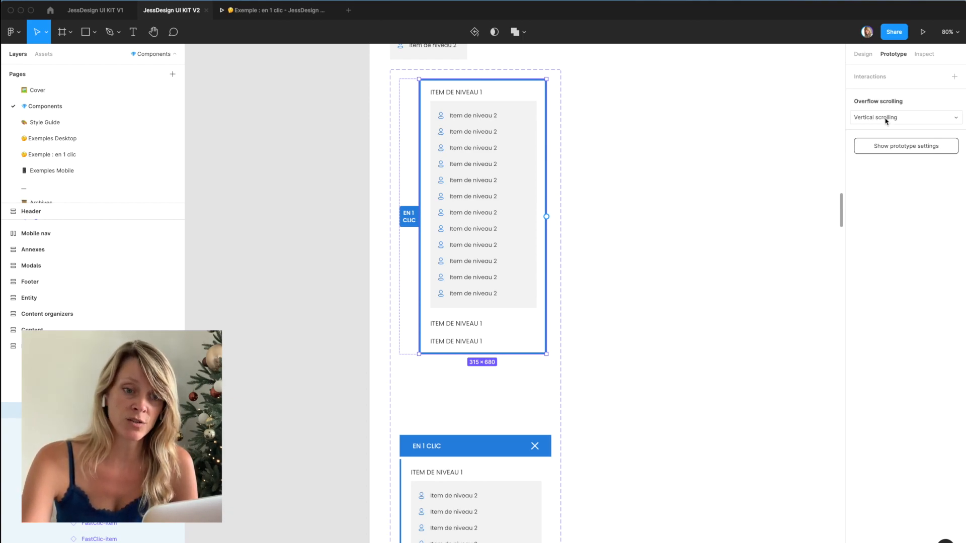
Test the vertical scrolling of the open En 1 clic panel in the prototype, down to its last item and back up
click(275, 15)
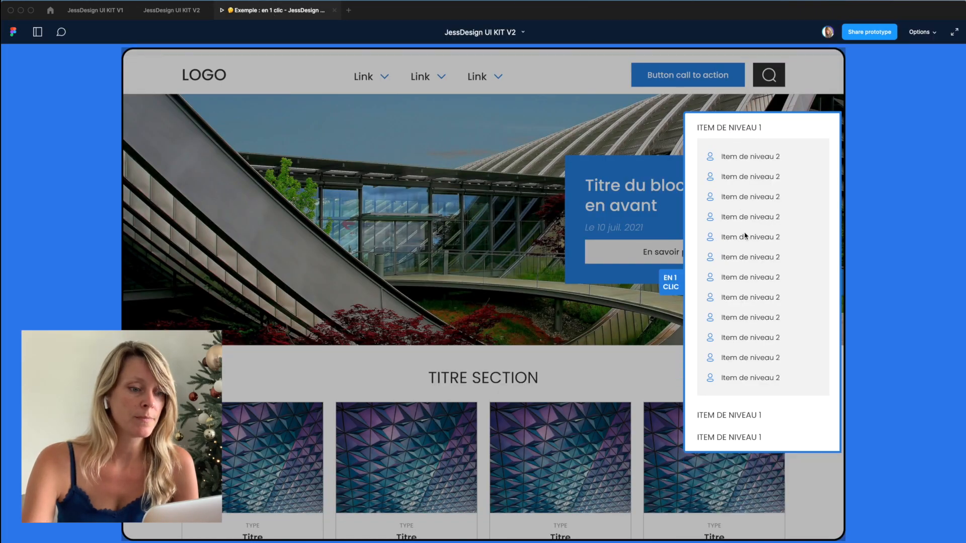
scroll(747, 246, down, 5)
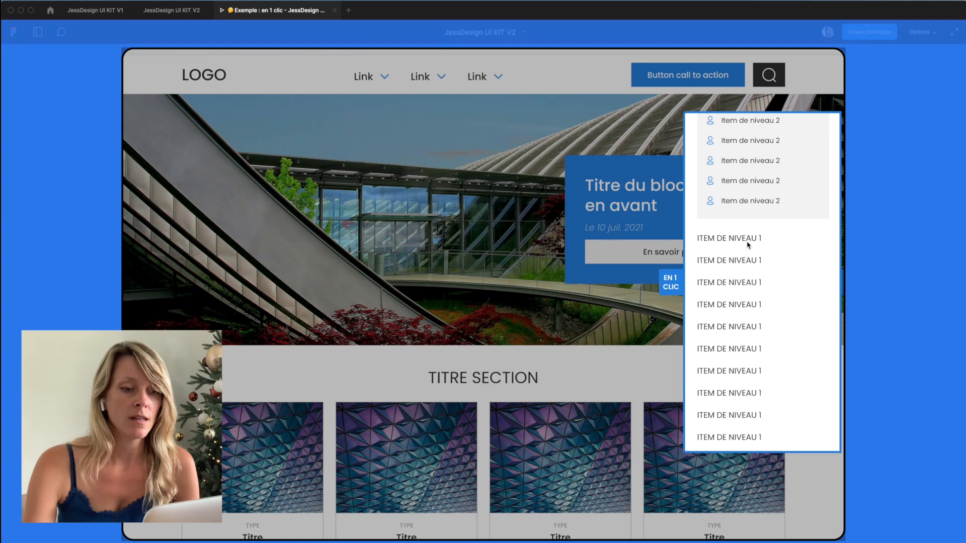
scroll(748, 245, up, 5)
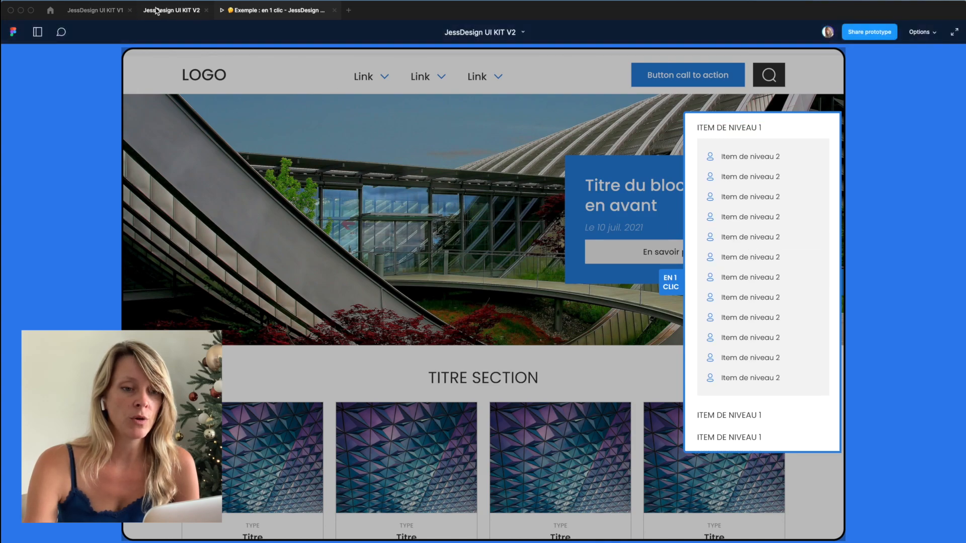
Set the panel frame's overflow scrolling to No scrolling and check the effect in the prototype
click(159, 11)
click(888, 114)
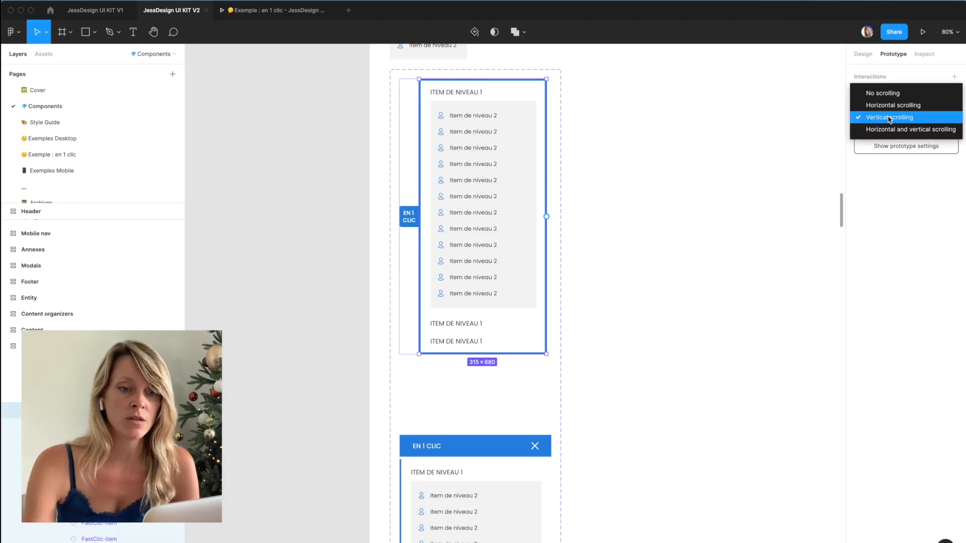
click(879, 92)
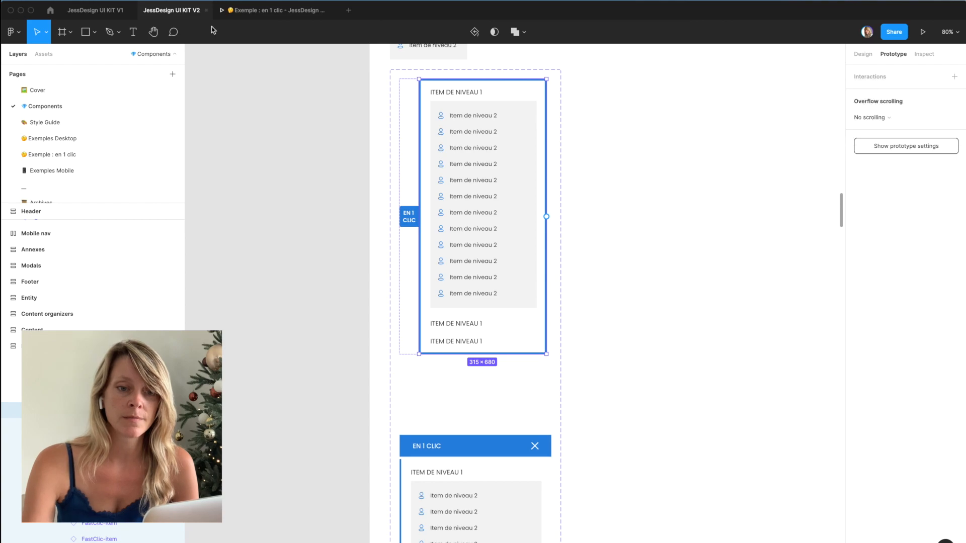
click(265, 10)
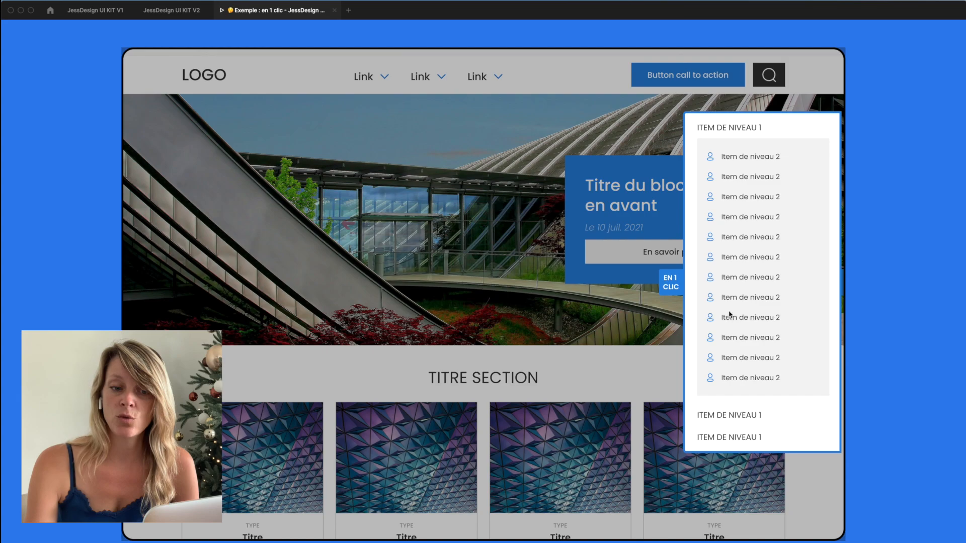
Return to the component file and set the panel frame's overflow scrolling to Vertical scrolling
click(162, 11)
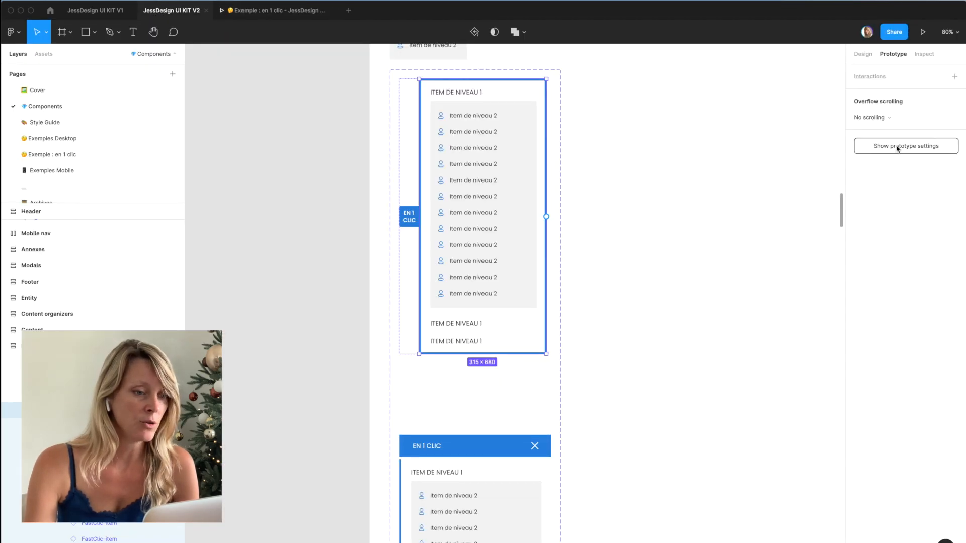
click(881, 119)
click(881, 142)
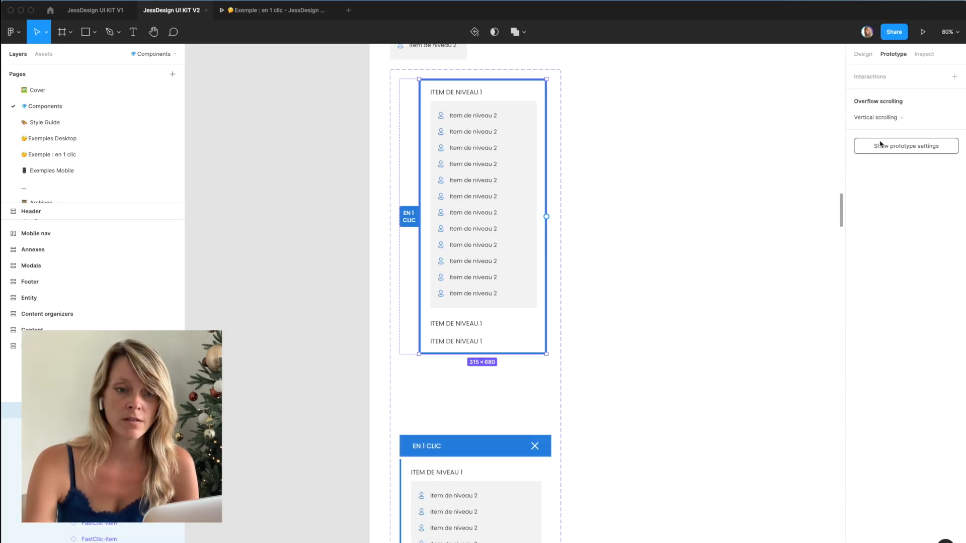
Test scrolling through the En 1 clic panel again in the prototype, then close the panel with its EN 1 CLIC tab
click(276, 10)
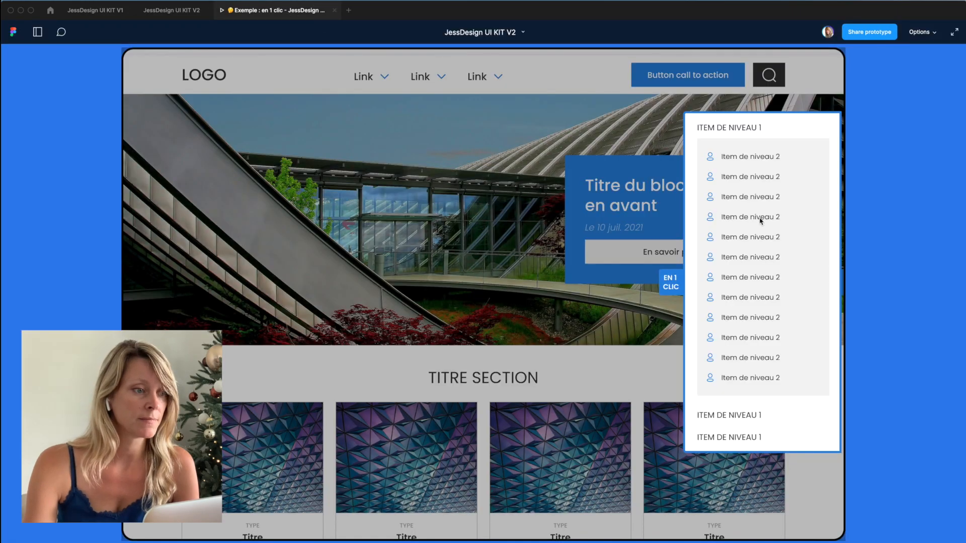
scroll(766, 241, down, 5)
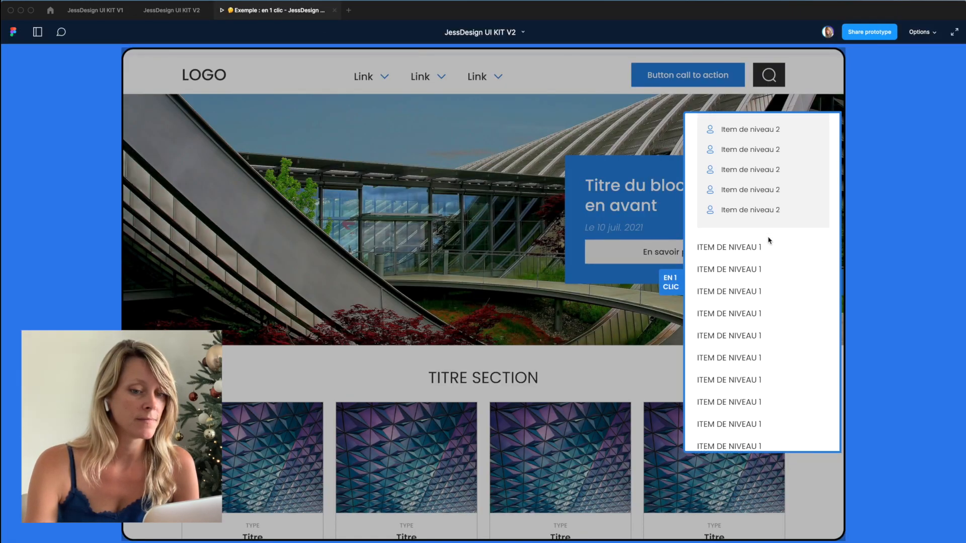
scroll(769, 240, up, 4)
scroll(770, 237, down, 4)
scroll(760, 257, up, 2)
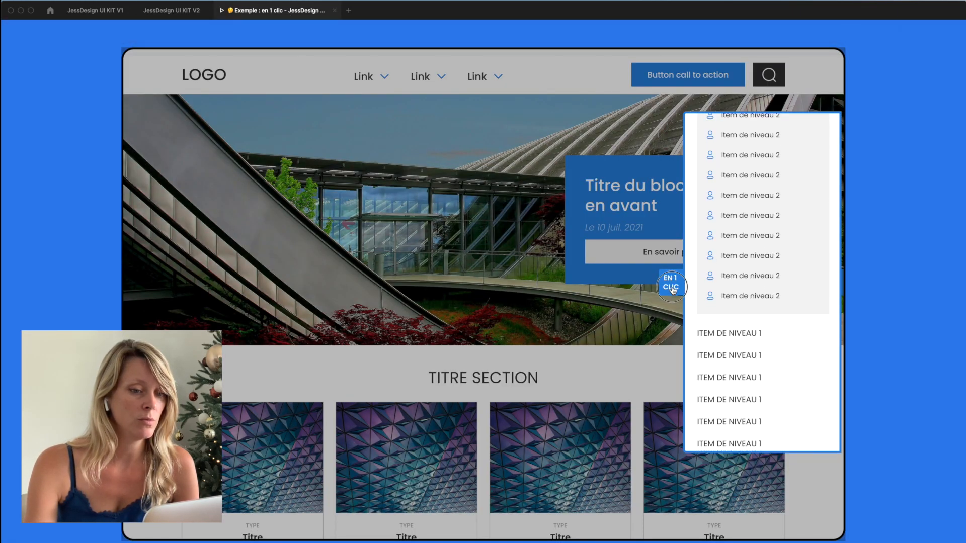
click(673, 288)
Try out the submenu items of the first Link menu in the prototype and close the menu
click(456, 129)
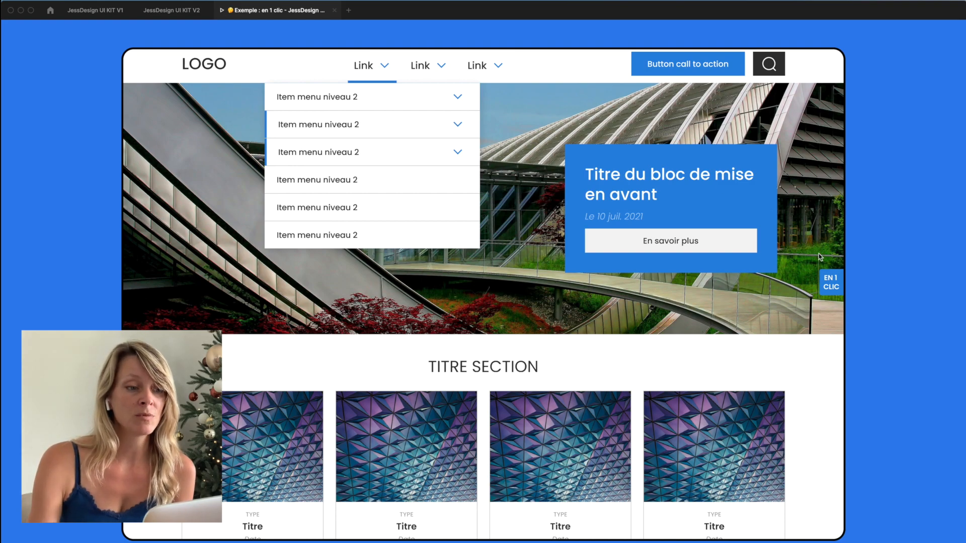
click(548, 103)
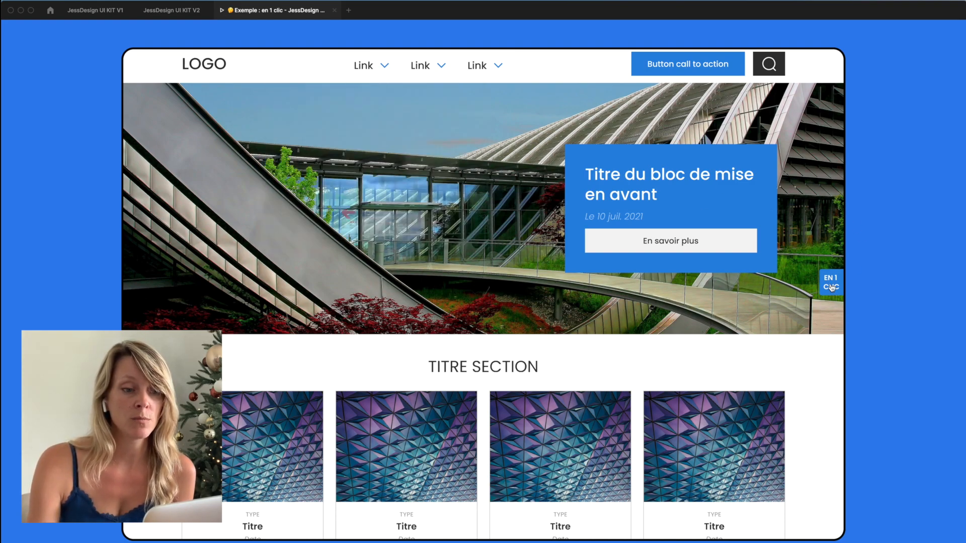